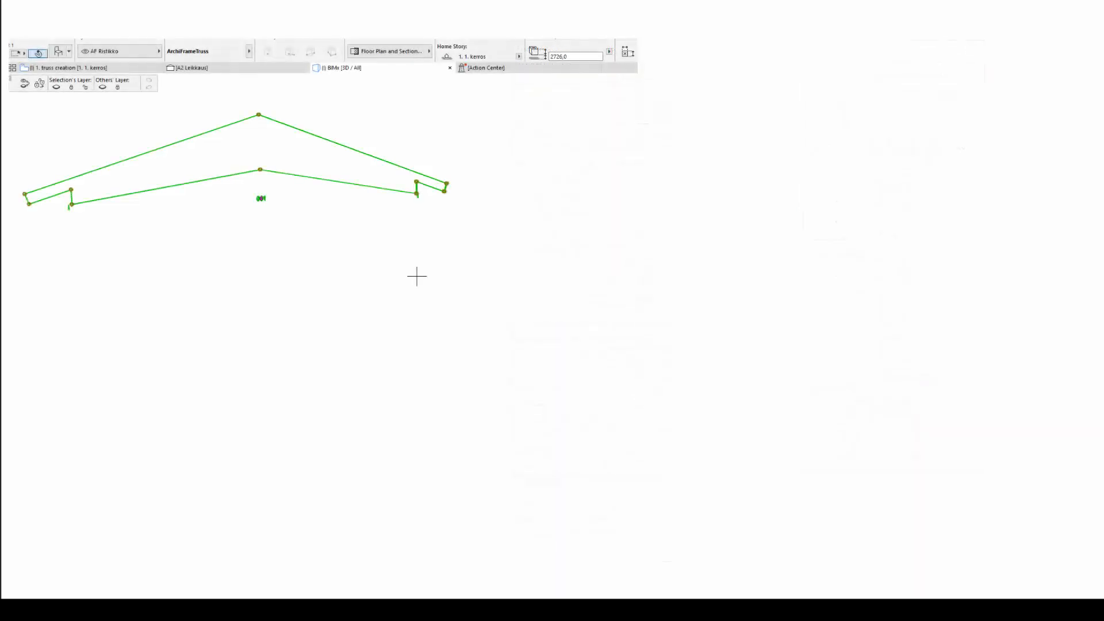
Set the right-hand eave overhang of the scissor truss to 1000 in its settings
key("ctrl+t")
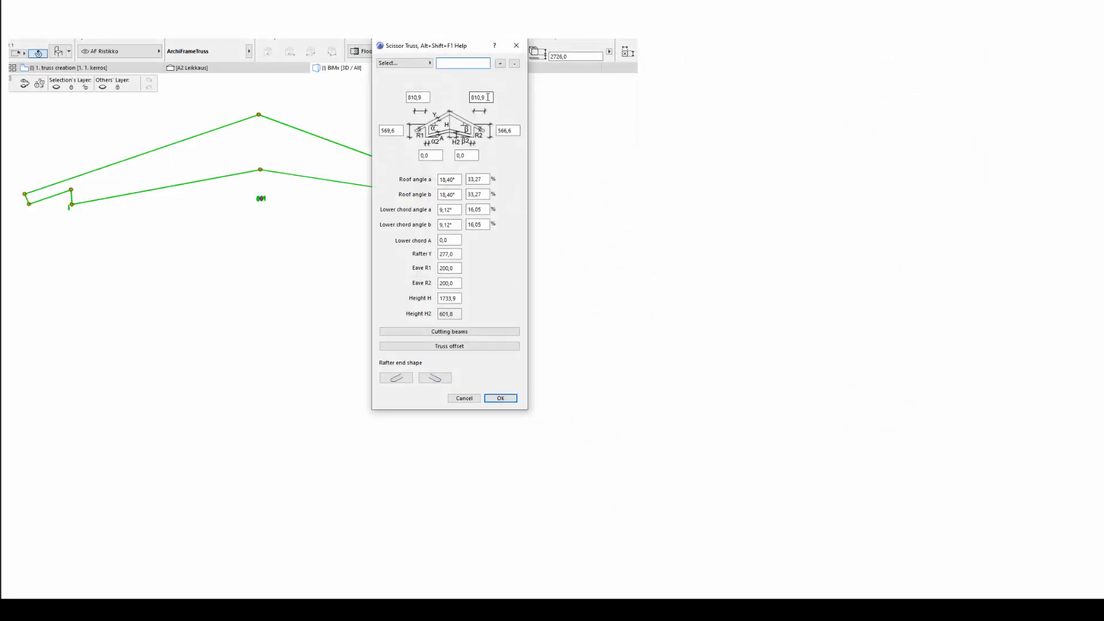
left_click_drag(488, 97, 470, 97)
type("1000")
left_click(501, 398)
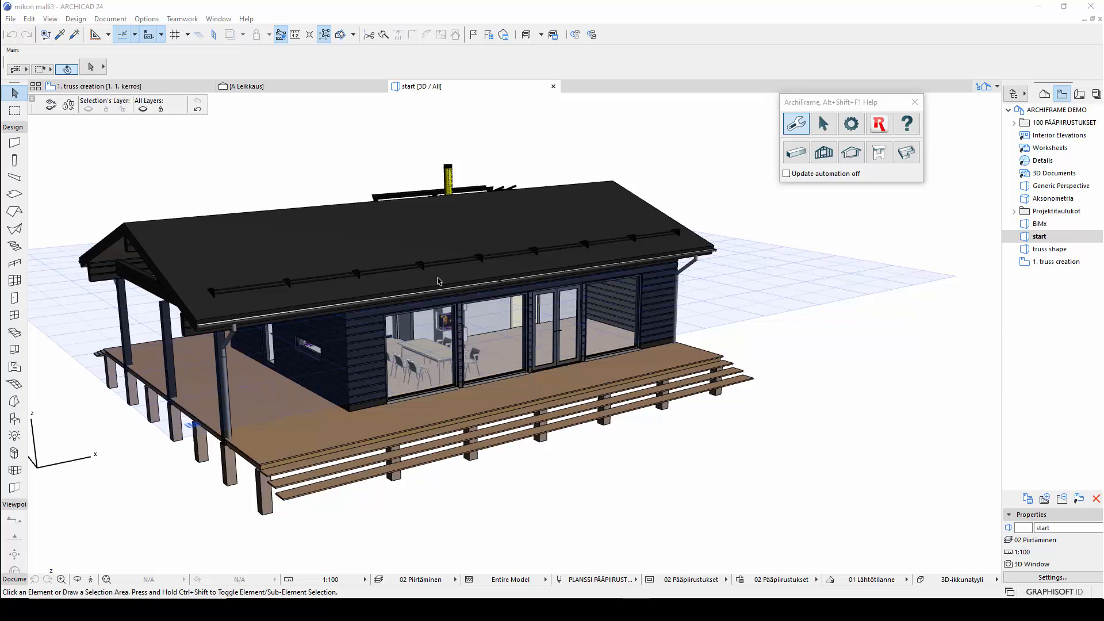
On the truss creation floor plan, place truss placement lines through the building's lower-left, lower-right and upper-right outer corners
left_click(176, 90)
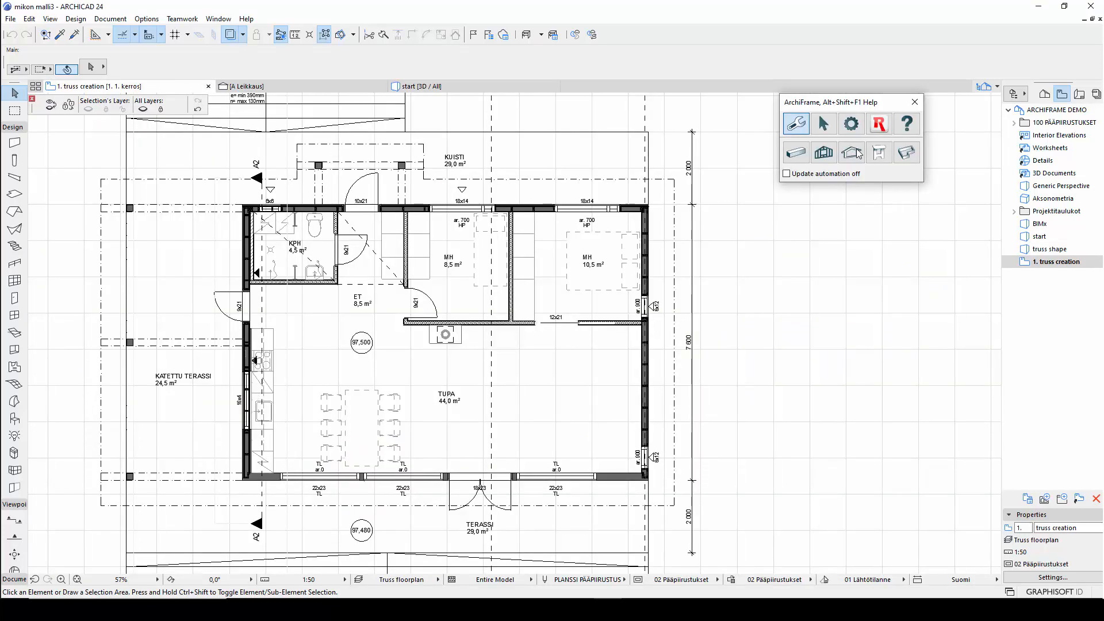
left_click(859, 153)
left_click(879, 52)
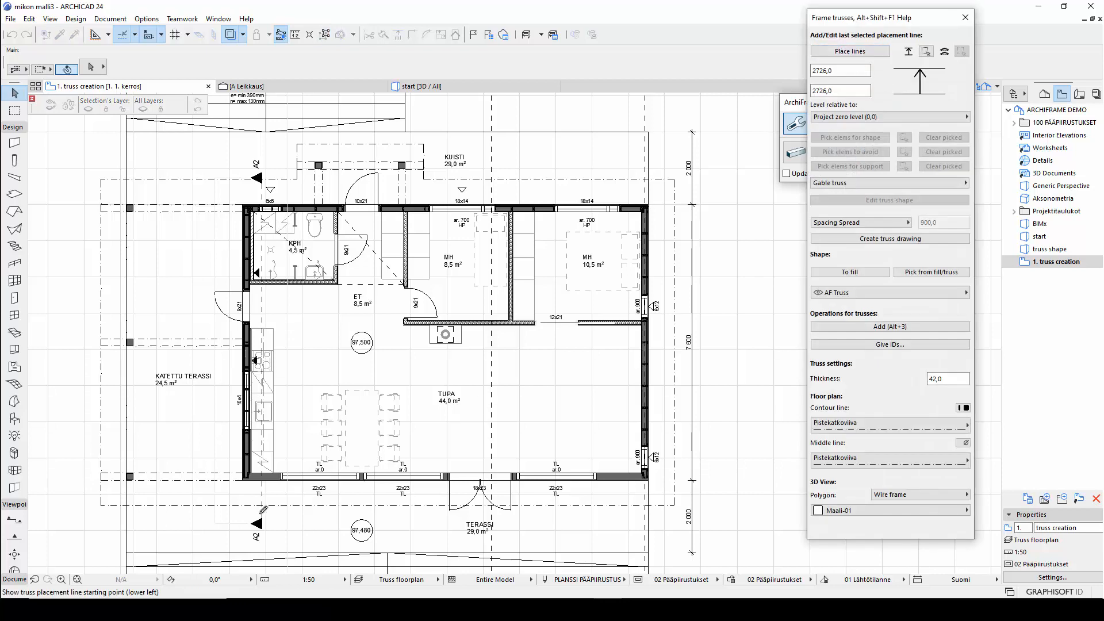
scroll(255, 494, "up", 5)
left_click(226, 389)
scroll(226, 390, "down", 4)
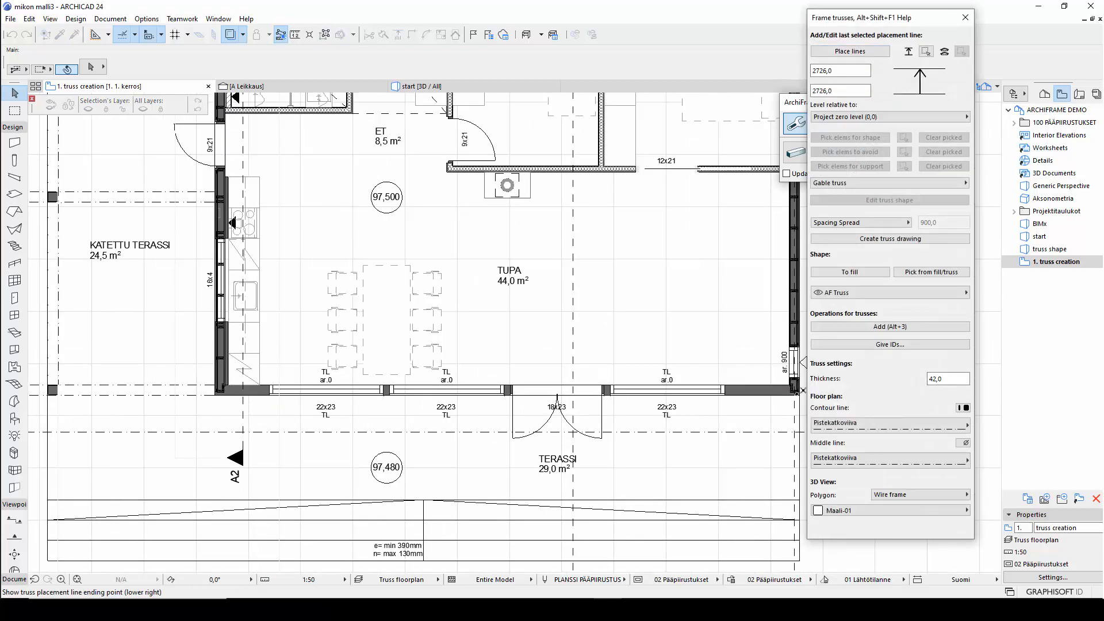
scroll(803, 390, "up", 5)
left_click(798, 392)
scroll(798, 392, "down", 6)
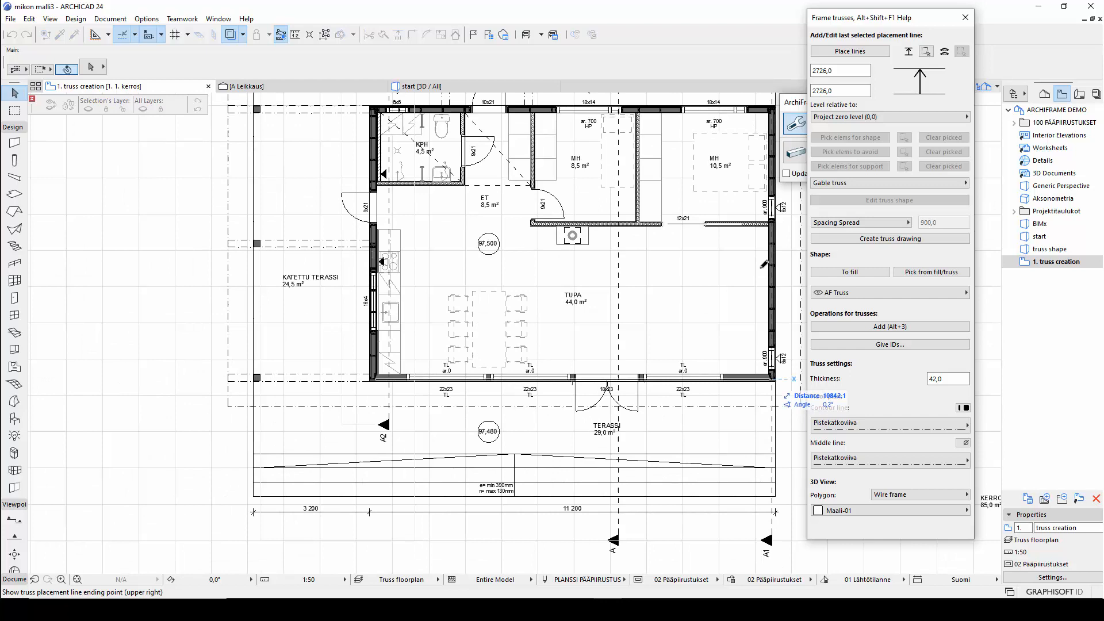
scroll(771, 99, "up", 5)
left_click(772, 107)
scroll(661, 286, "down", 3)
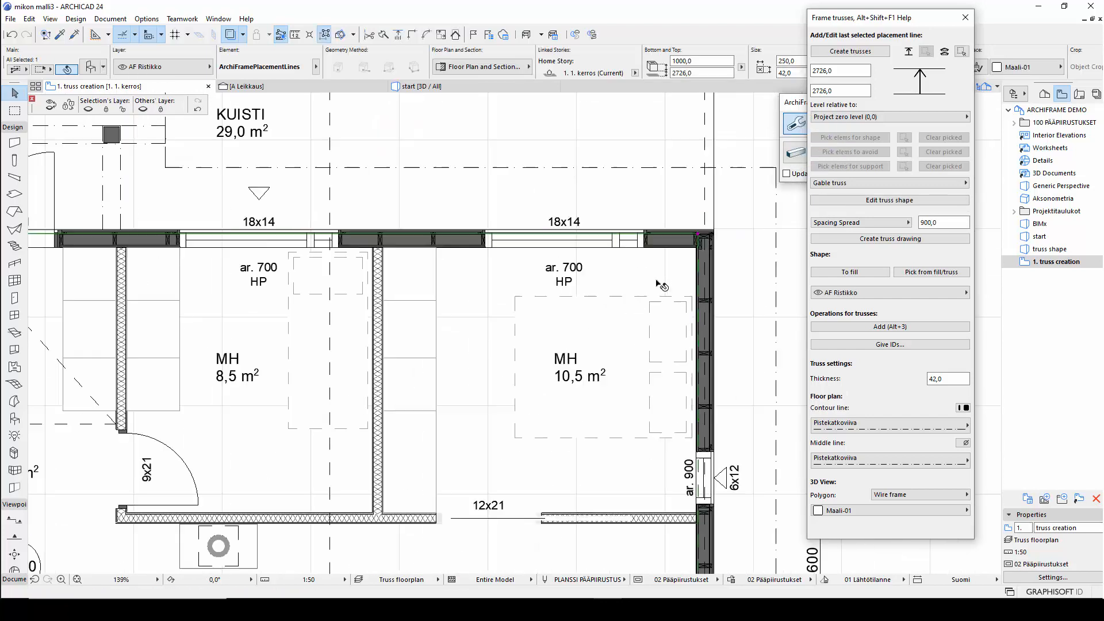
scroll(661, 286, "down", 5)
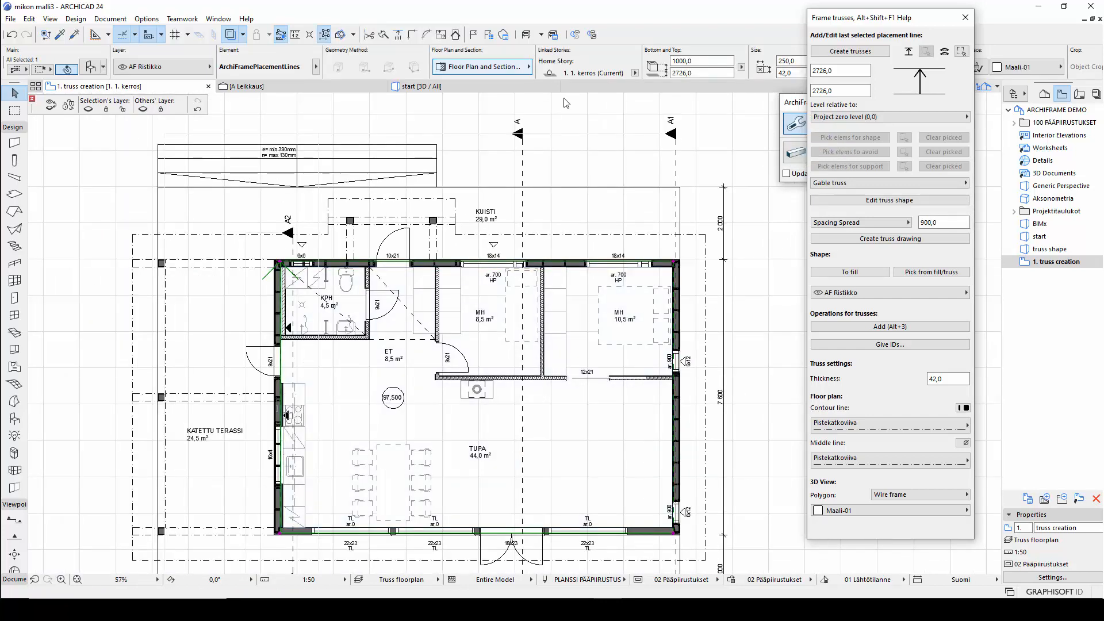
Open the truss shape 3D view and pick the roof, walls and fireplace as reference elements for the trusses
double_click(1055, 251)
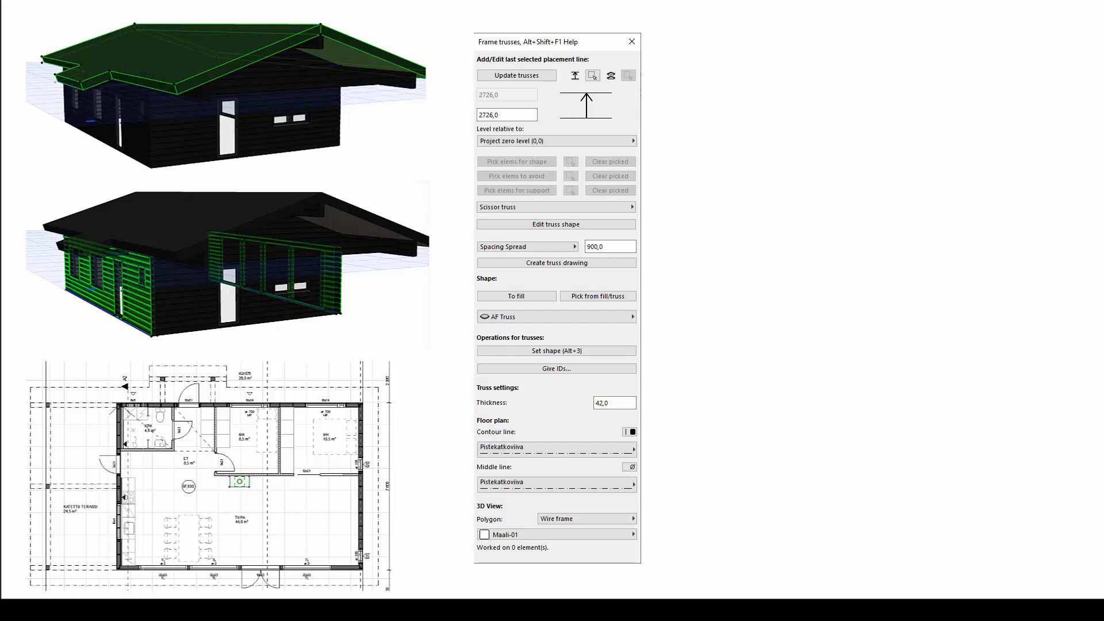
left_click_drag(279, 546, 253, 494)
mouse_move(240, 521)
left_mouse_down()
mouse_move(241, 510)
mouse_move(284, 497)
left_mouse_up()
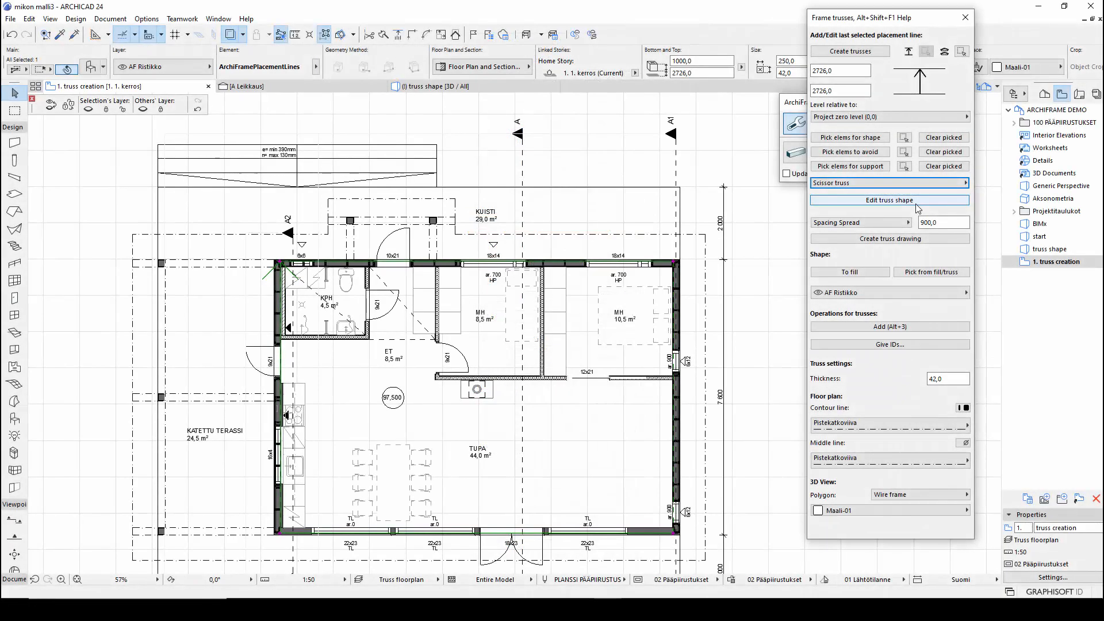
Edit the scissor truss shape and set its top offset to 77
left_click(916, 203)
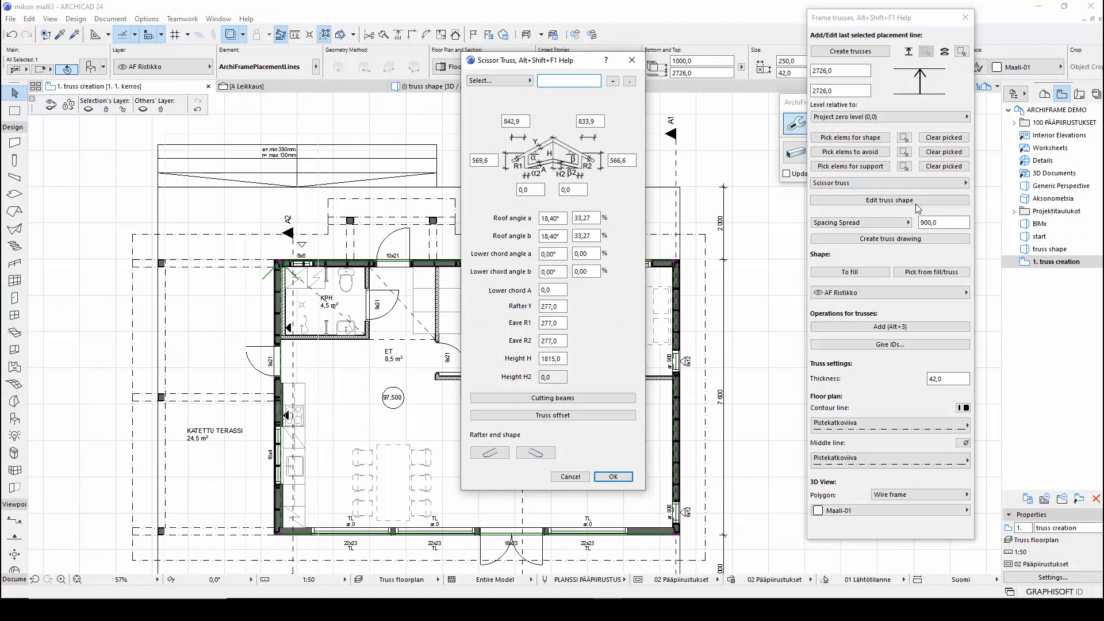
left_click(538, 415)
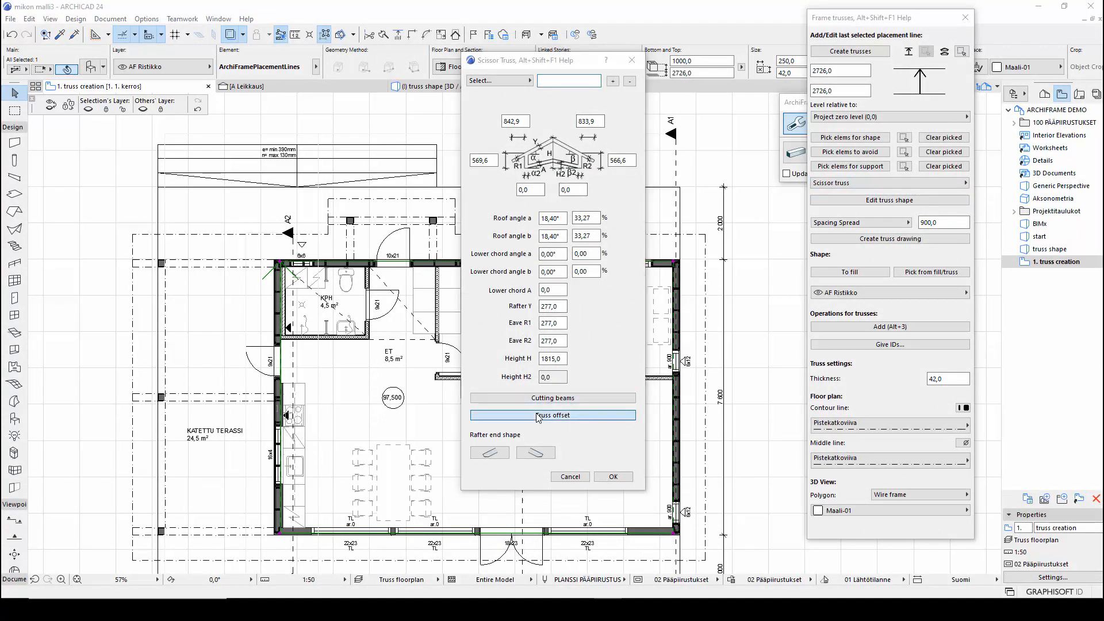
type("77")
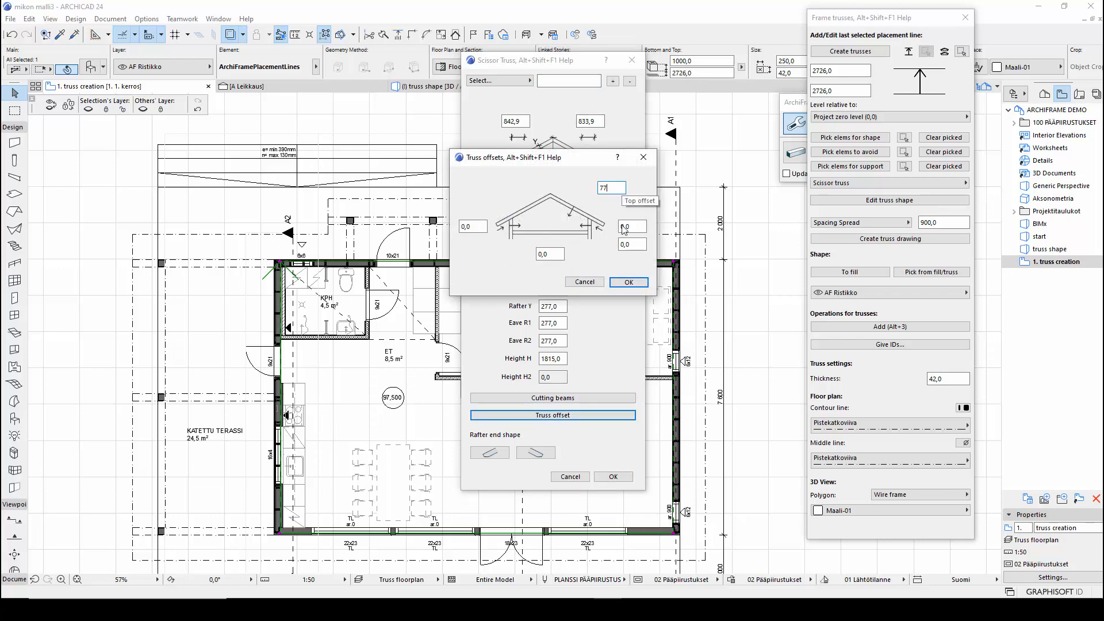
left_click(629, 282)
Set lower chord angles a and b of the scissor truss to 9,12°
left_click(543, 254)
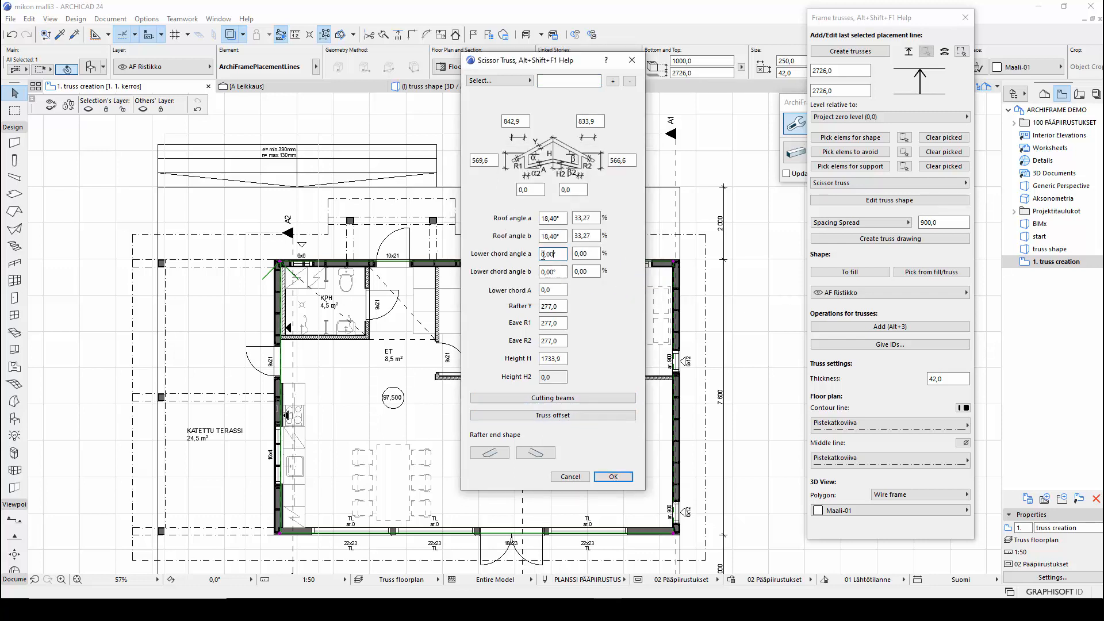
type("9,12")
left_click_drag(543, 255, 480, 271)
type("9,12")
Set eaves R1 and R2 of the scissor truss to 200 and apply the truss shape
double_click(558, 323)
type("200")
double_click(554, 341)
type("200")
left_click_drag(595, 121, 468, 121)
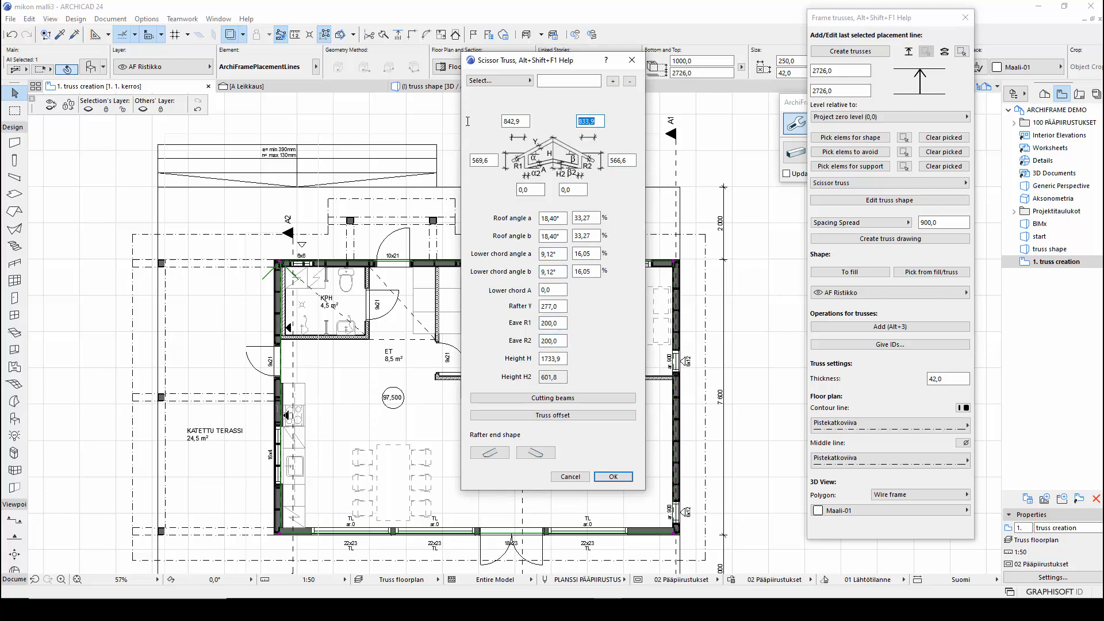
left_click(614, 477)
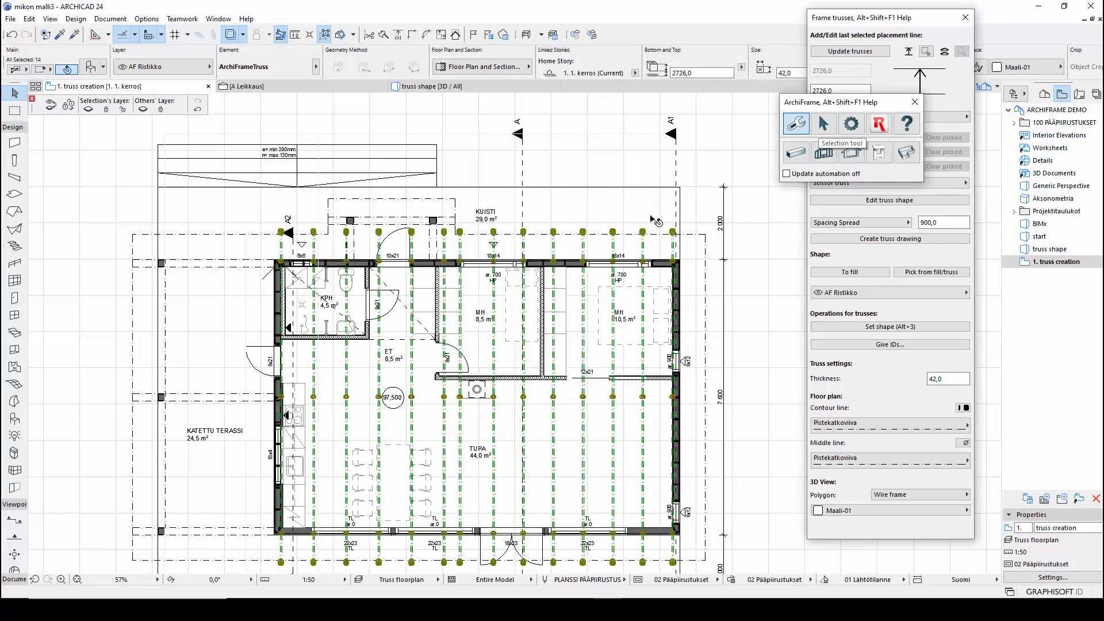
Show the selected trusses on their own in 3D
left_click(823, 123)
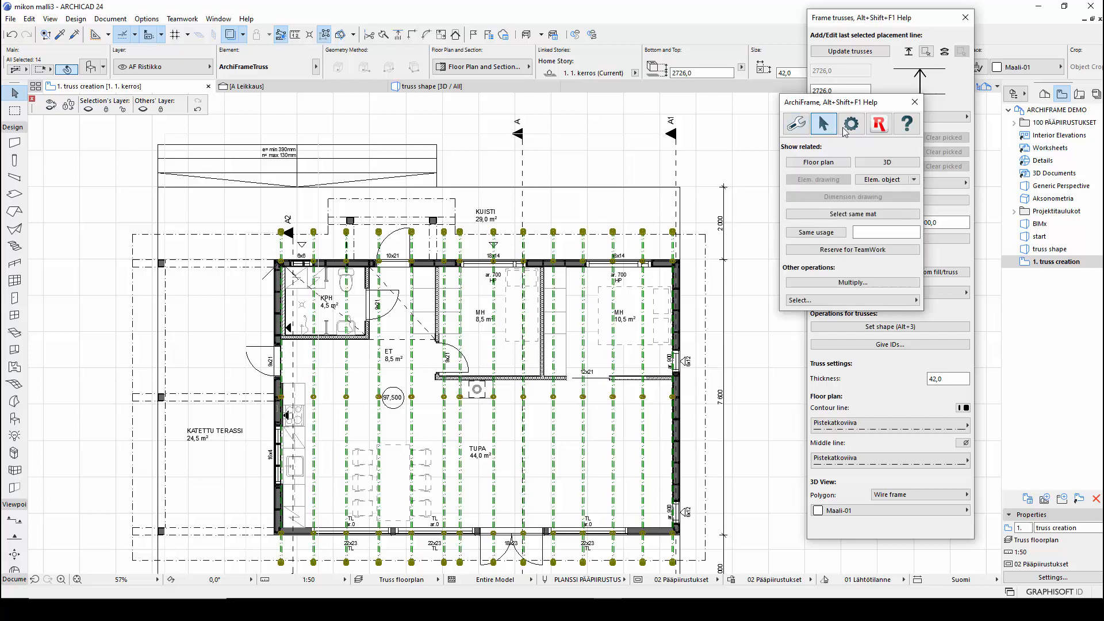
left_click(886, 164)
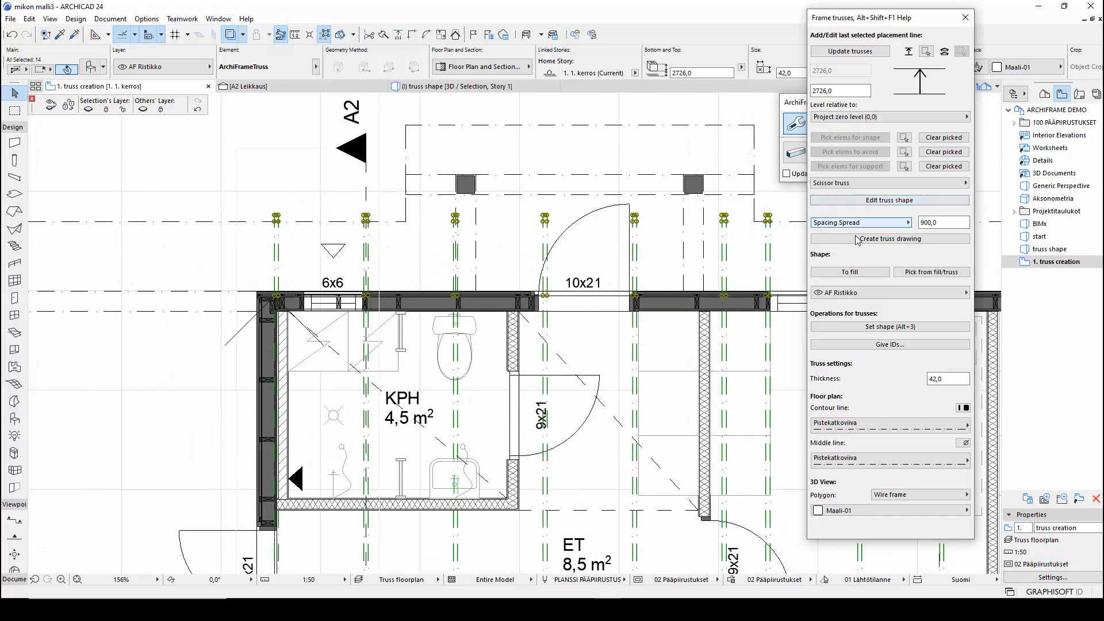
Create a truss drawing of the selected trusses in the empty area above the floor plan, beneath the existing element drawings
left_click(874, 238)
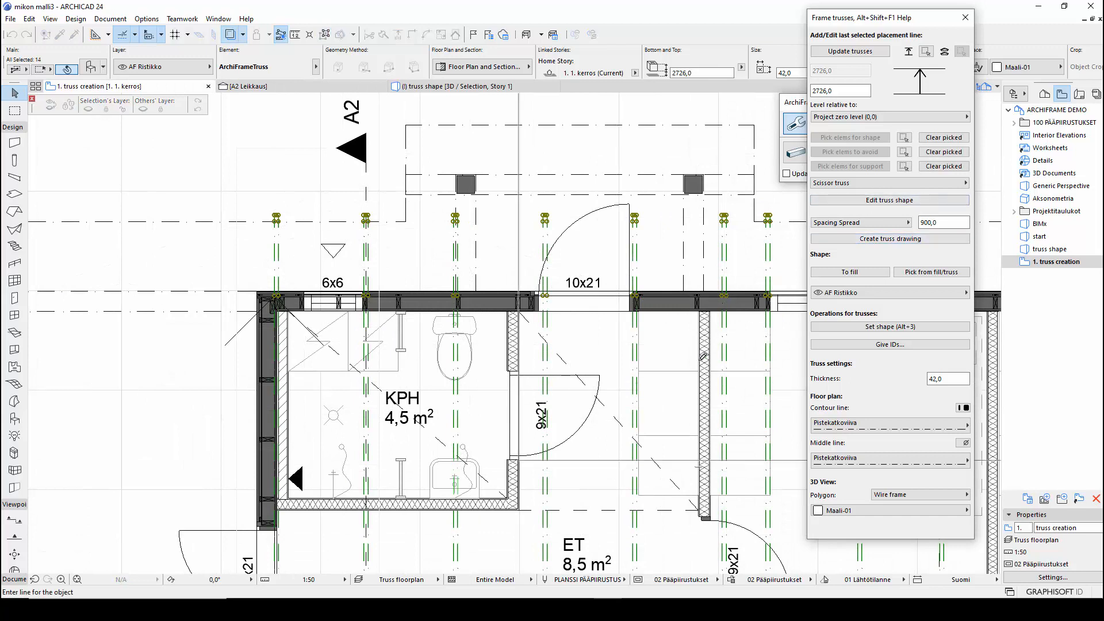
scroll(600, 495, "down", 6)
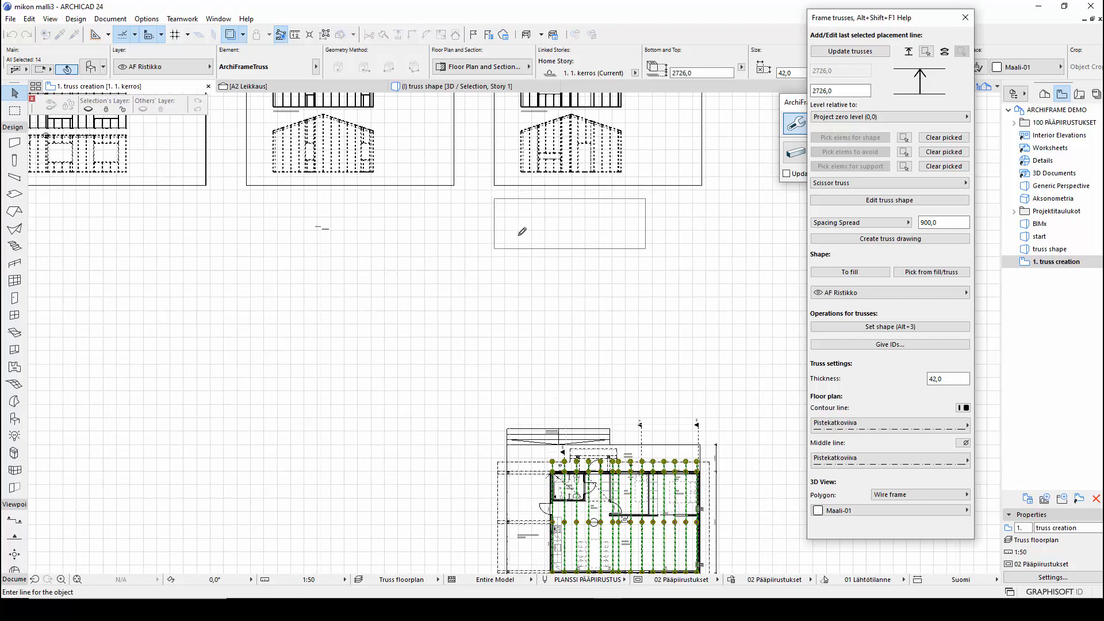
left_click(519, 234)
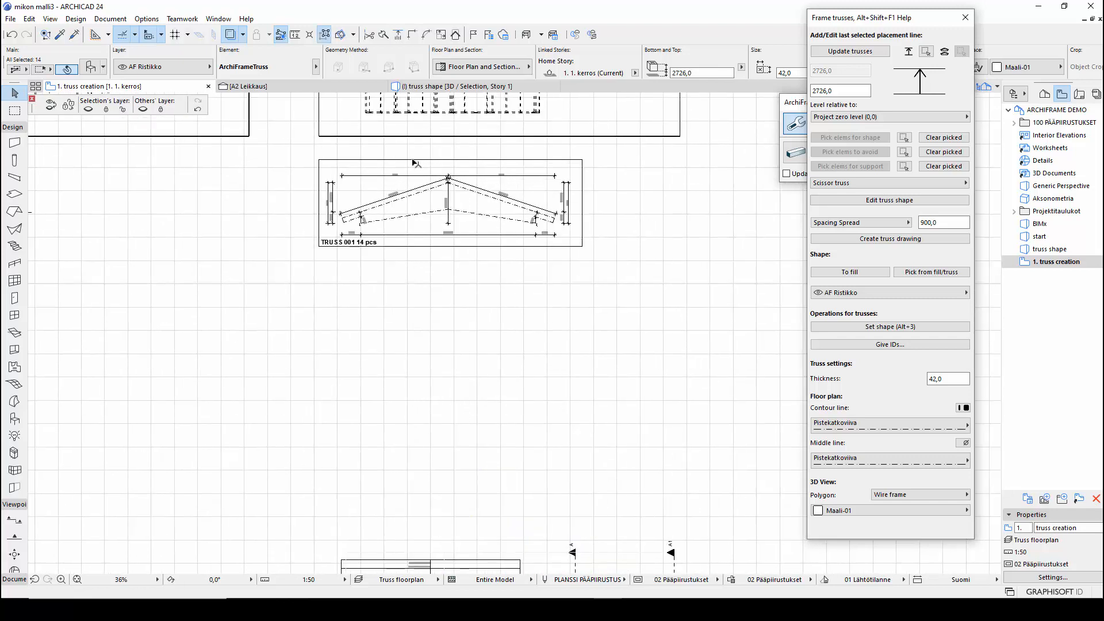
scroll(417, 163, "up", 6)
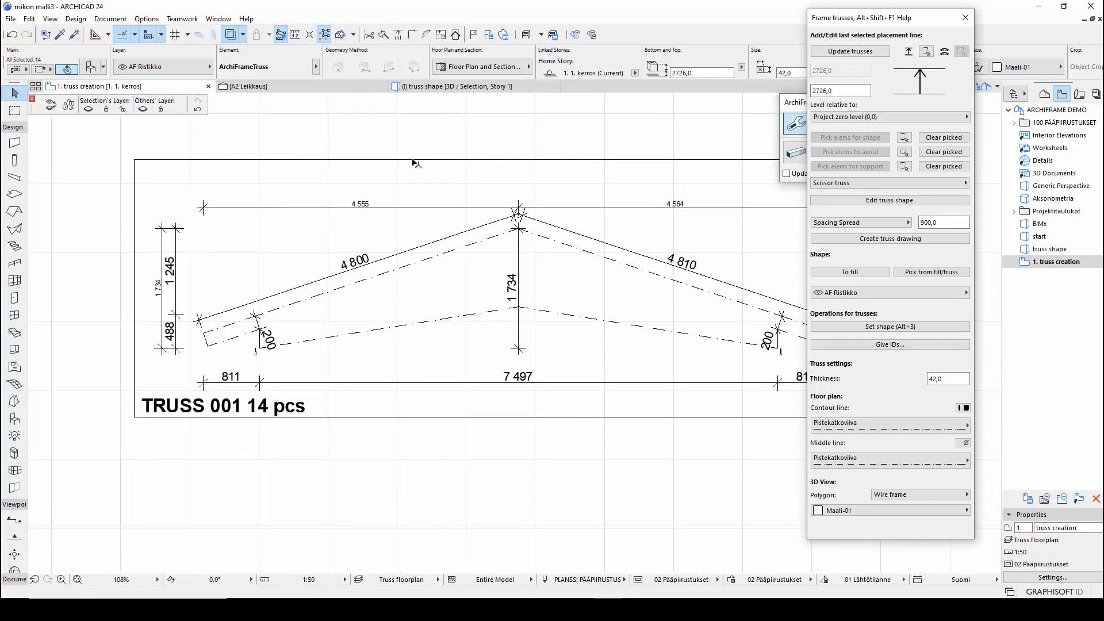
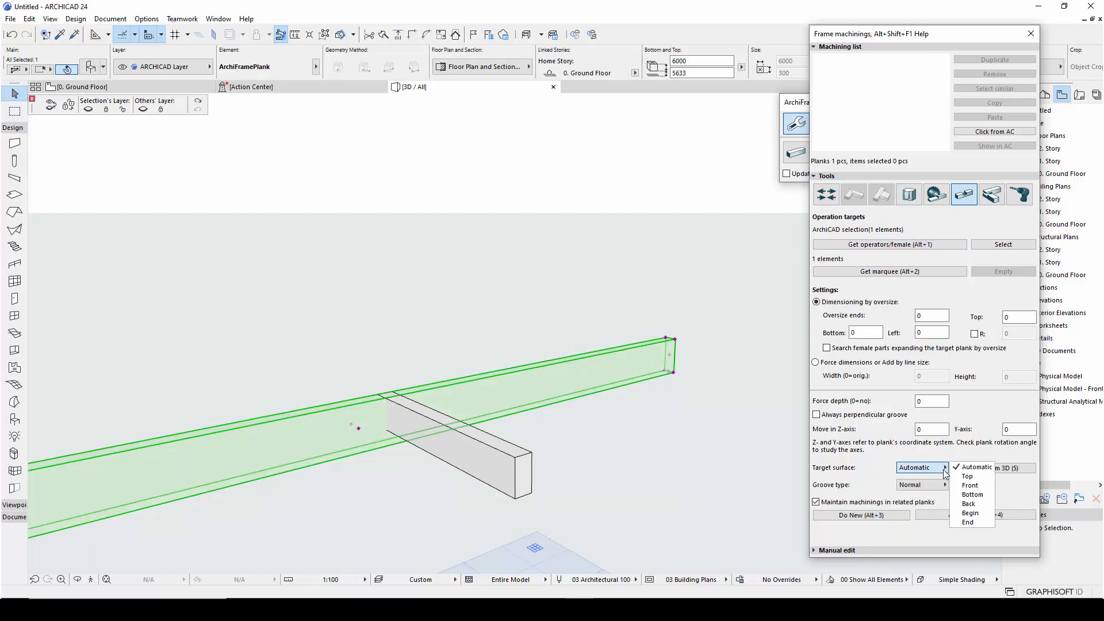
Cut a groove in the long plank for the crossing plank, with target surface Front and groove type Normal
left_click(963, 486)
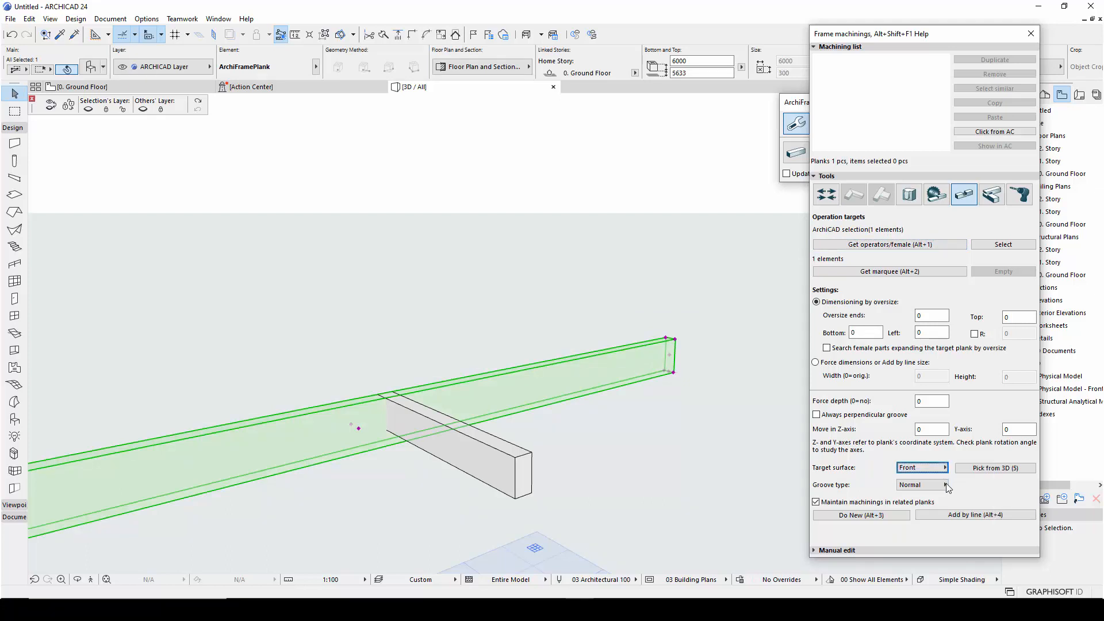
left_click(946, 485)
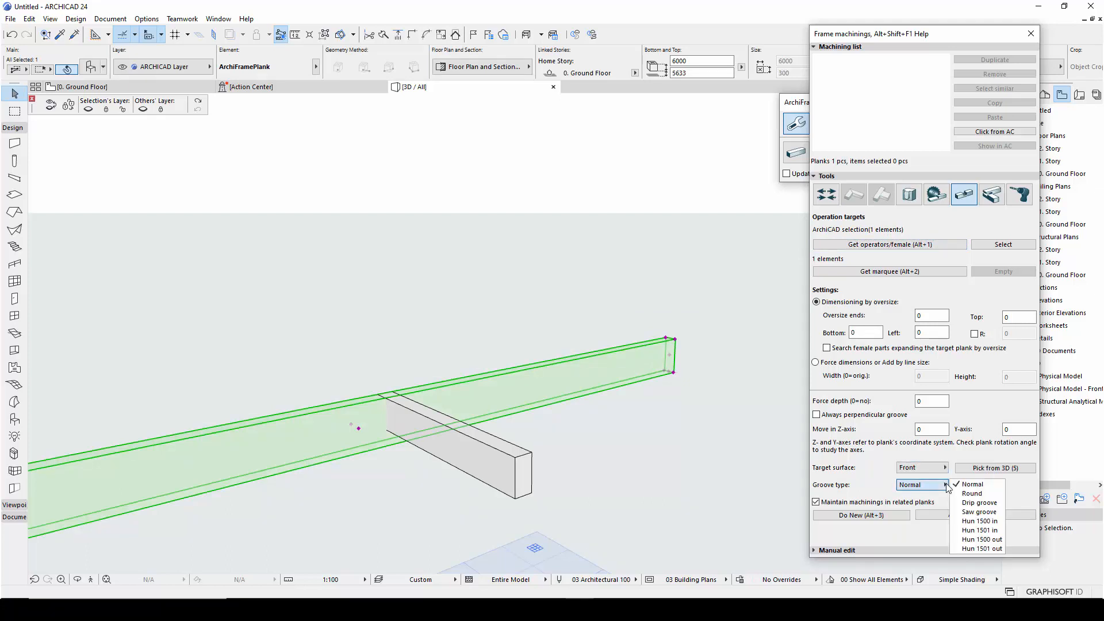
left_click(947, 487)
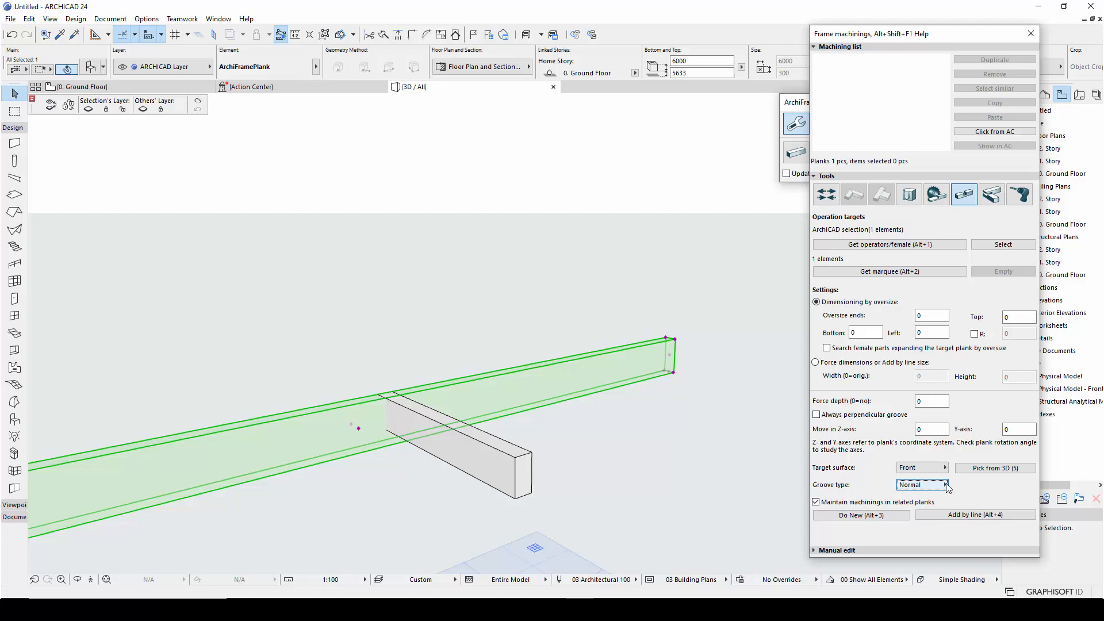
left_click(525, 488)
left_click(853, 515)
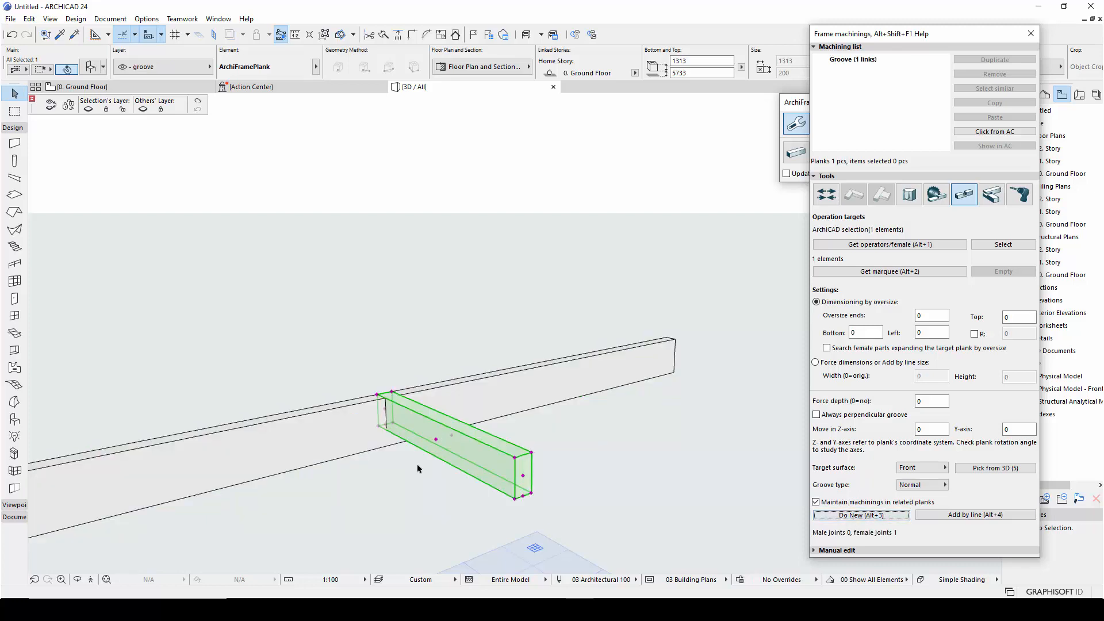
Hide the crossing plank's layer and examine the groove cut in the long plank
scroll(391, 419, "up", 5)
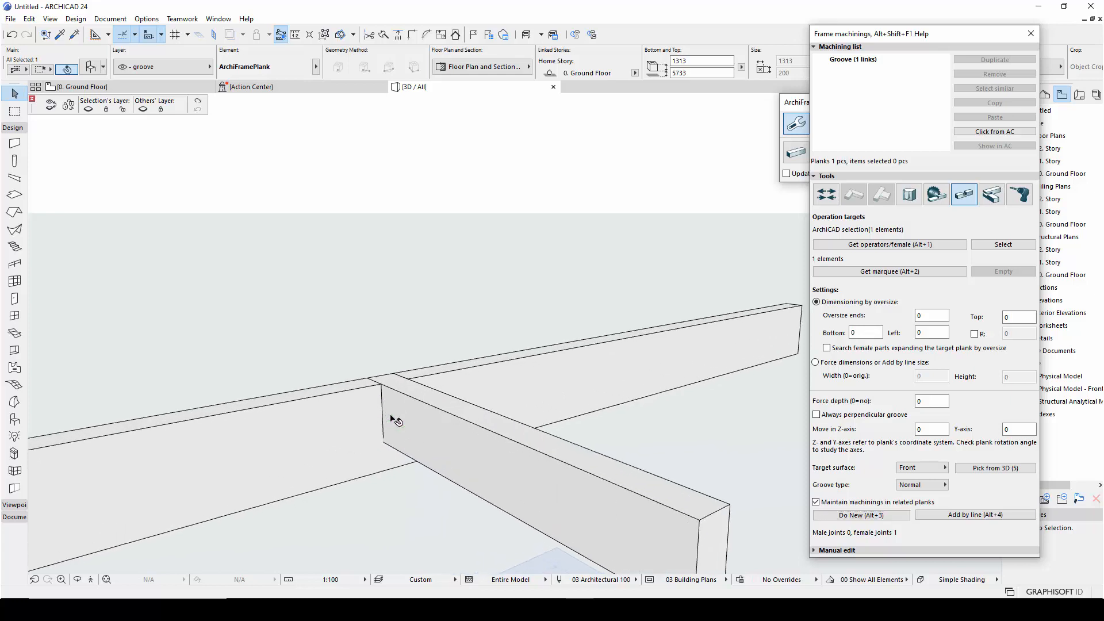
scroll(391, 415, "up", 2)
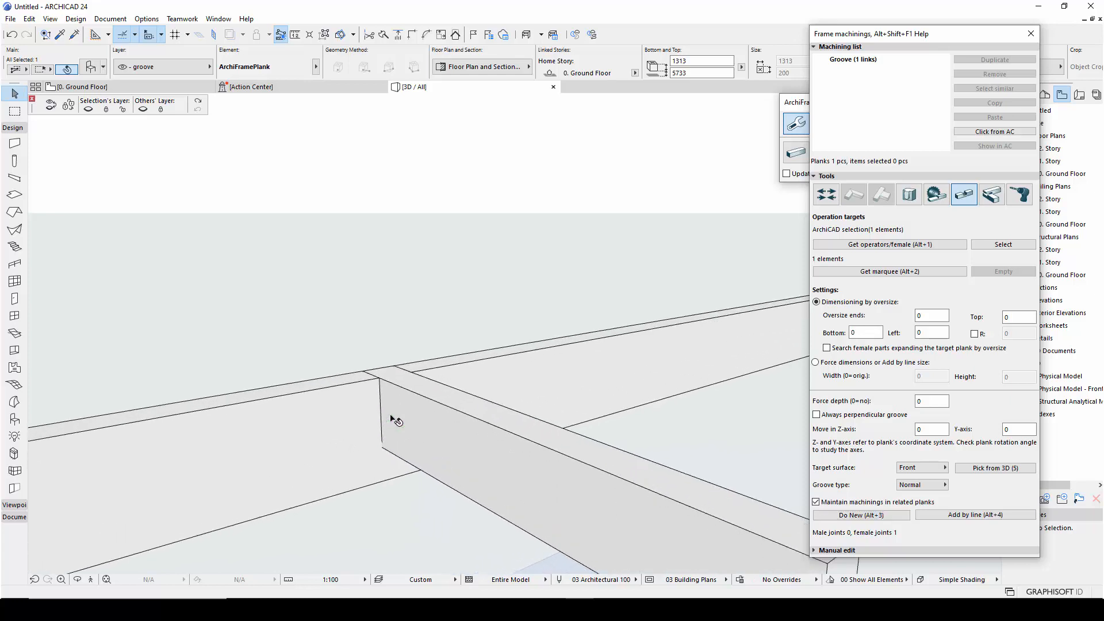
left_click(90, 110)
middle_click_drag(365, 341, 365, 341, "shift")
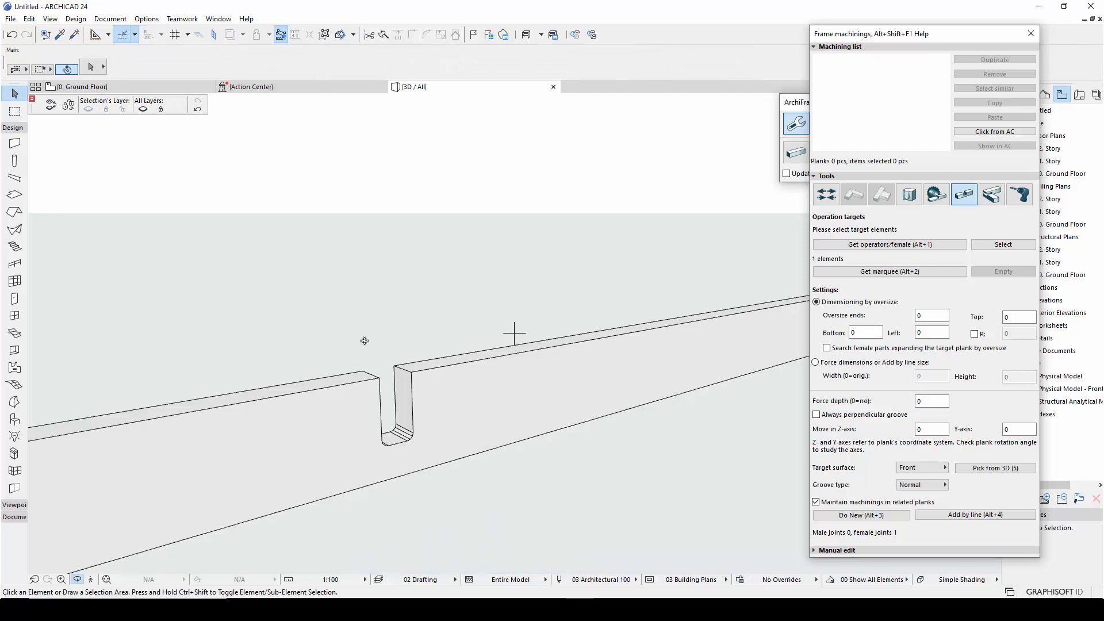
mouse_move(423, 446)
middle_mouse_down("shift")
mouse_move(347, 466)
mouse_move(202, 446)
mouse_move(439, 457)
middle_mouse_up("shift")
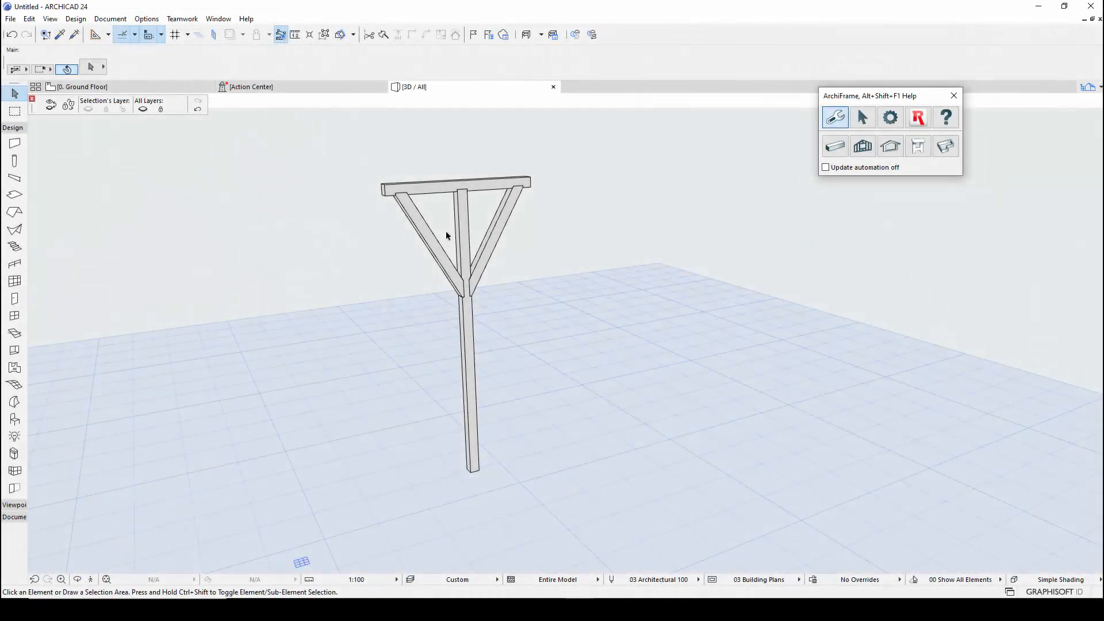
With the plank machining settings open, inspect the left brace's tenon and mortise joints and hide the centre post's layer
scroll(447, 235, "up", 5)
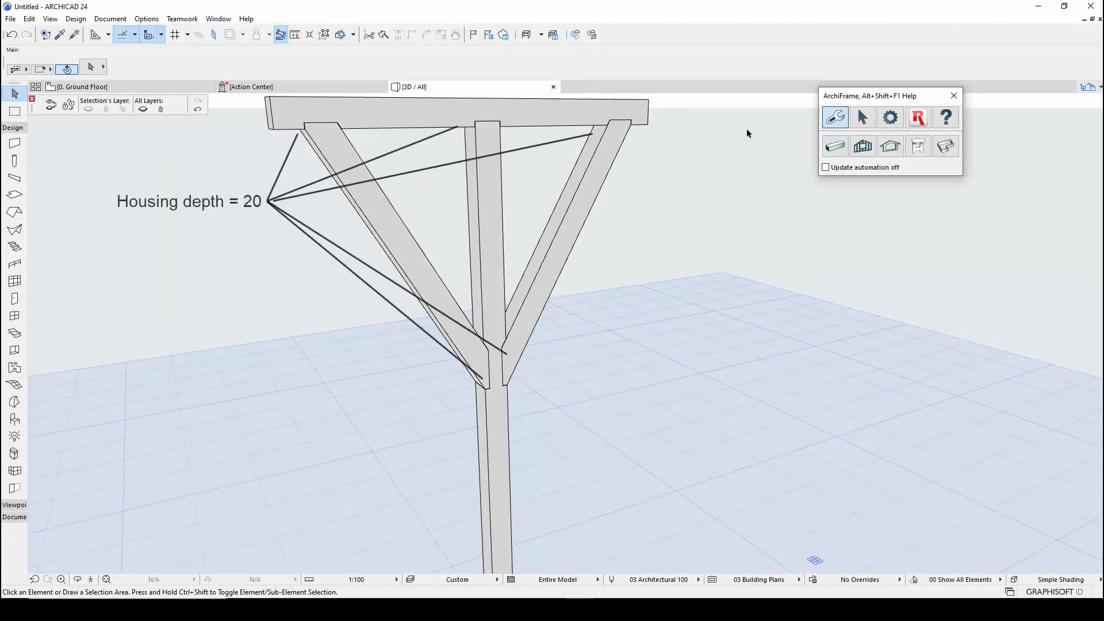
left_click(835, 146)
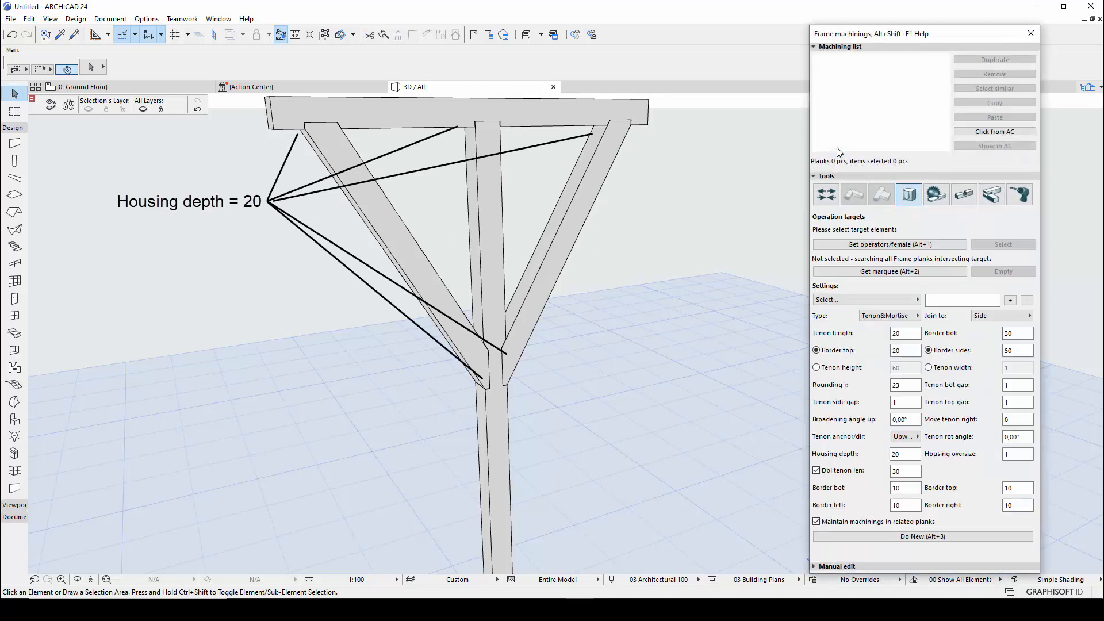
left_click(368, 204)
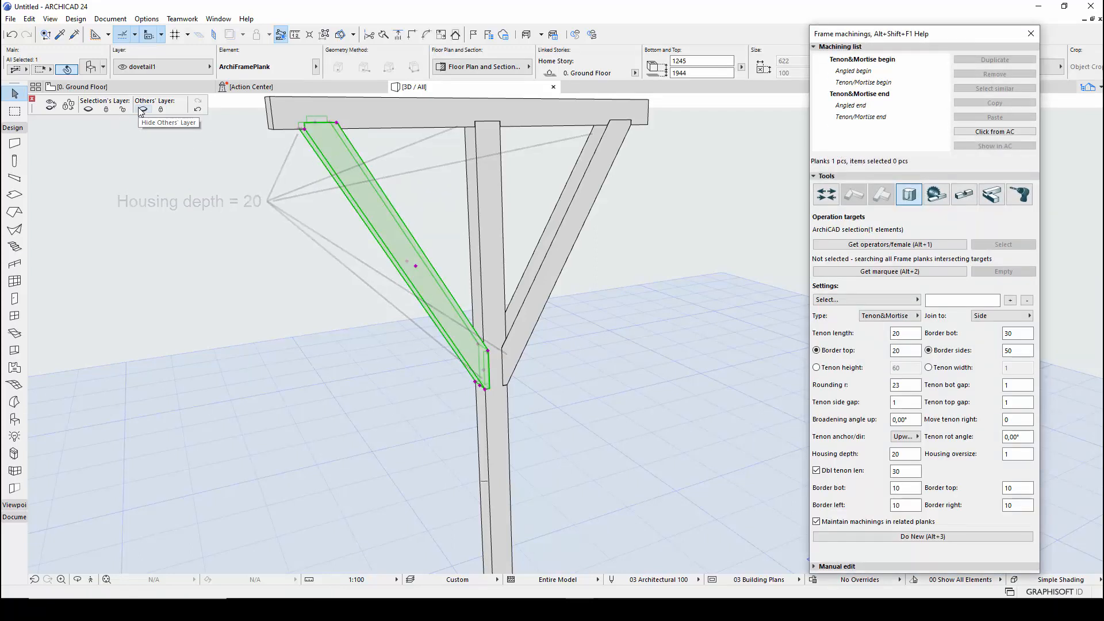
left_click(141, 112)
left_click(486, 275)
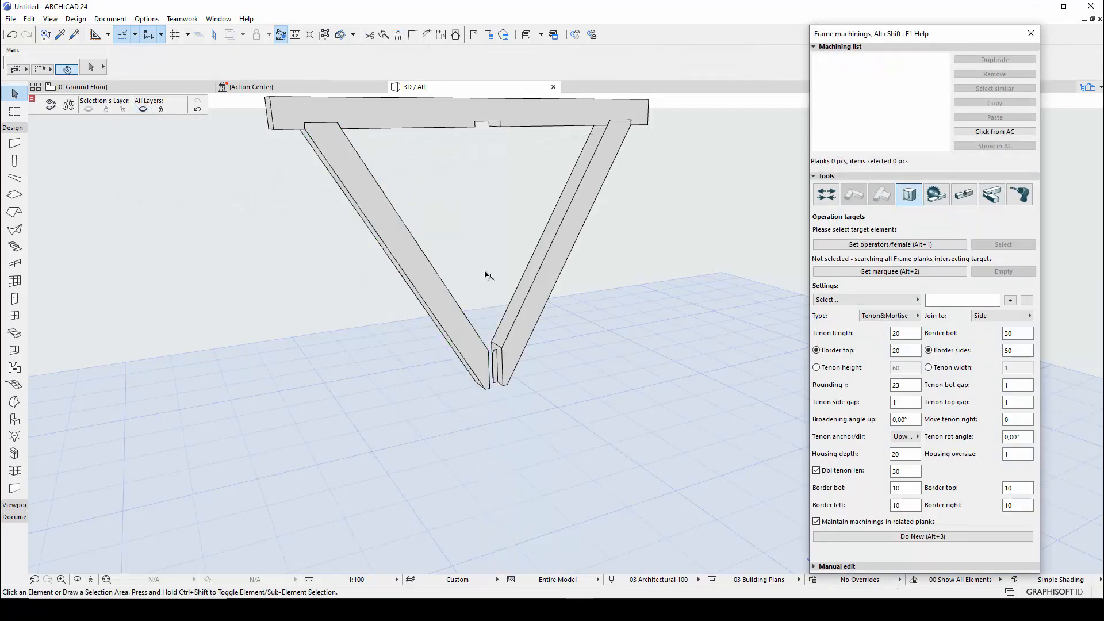
Show the hidden centre post again and remove the Tenon&Mortise begin machining from the right brace's lower end
scroll(524, 356, "up", 4)
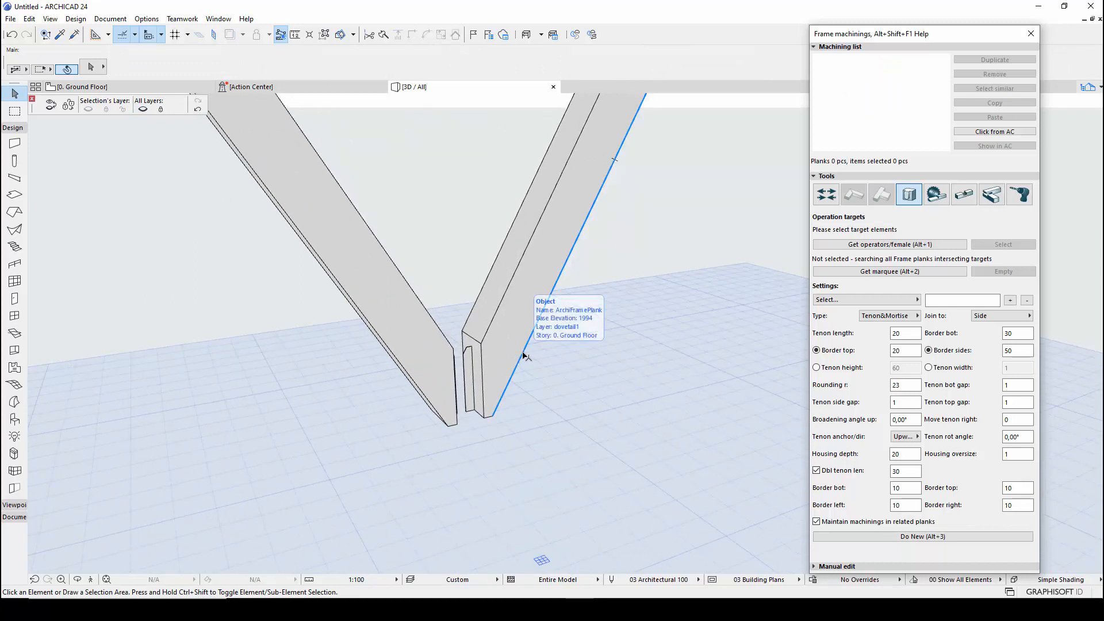
left_click(197, 110)
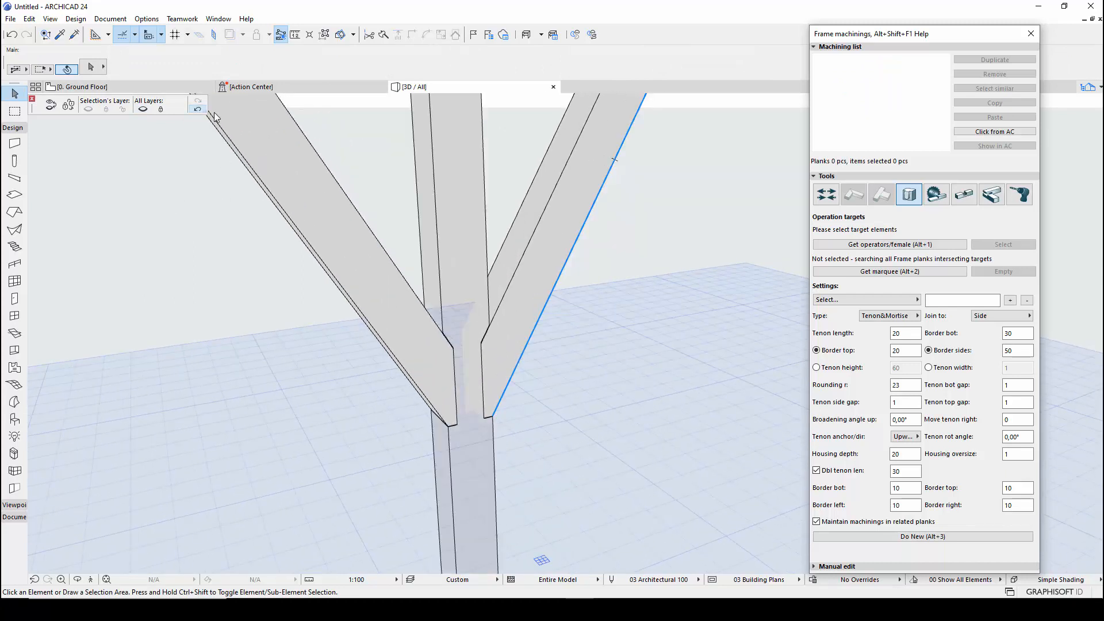
left_click(518, 266)
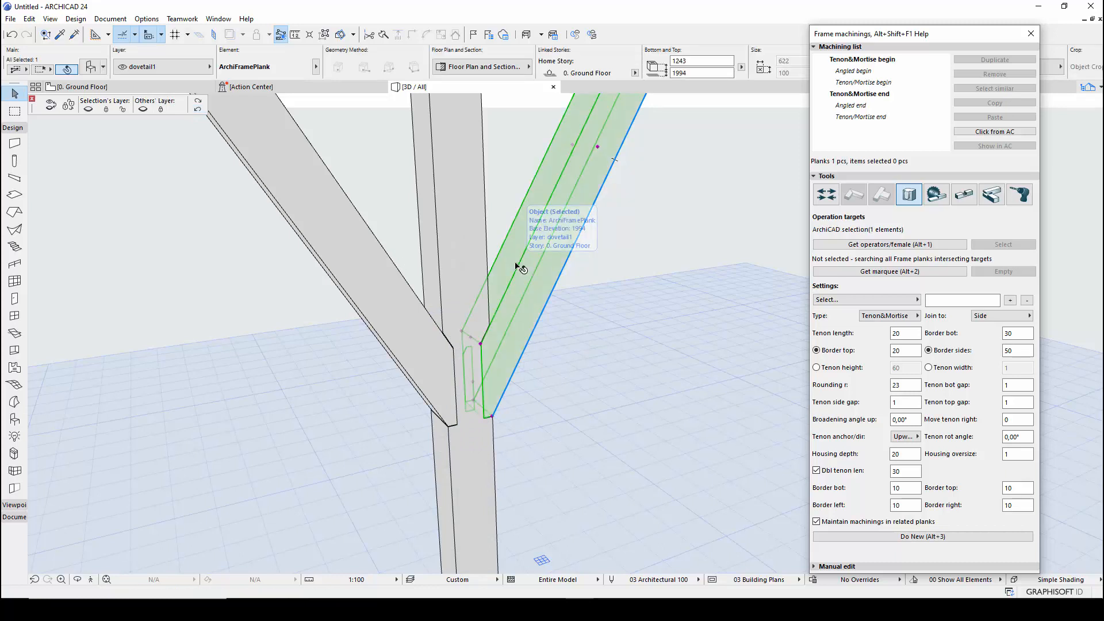
left_click(906, 60)
left_click(974, 75)
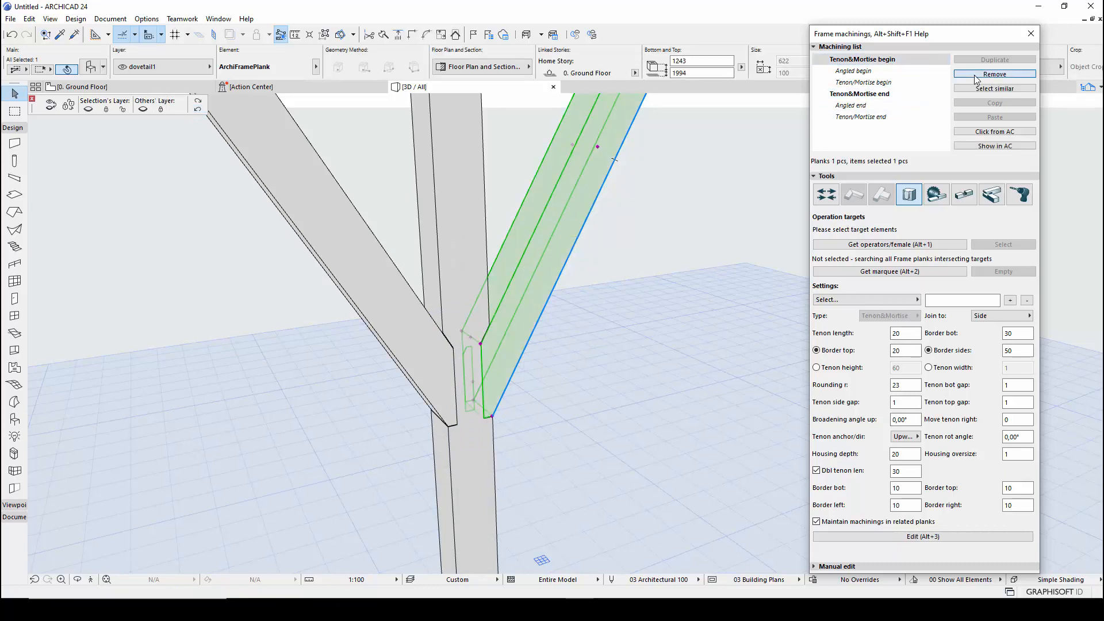
key("Escape")
Create a new Tenon&Mortise joint between the right brace and the centre post with a housing depth of 10
left_click(477, 323)
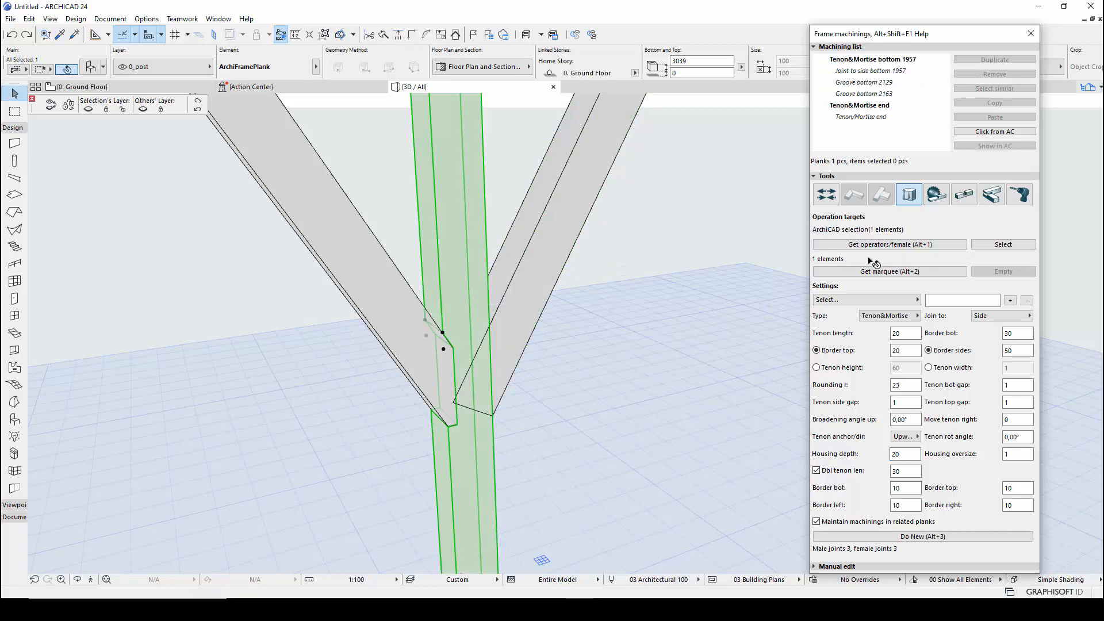
key("alt+1")
left_click(543, 230)
double_click(902, 453)
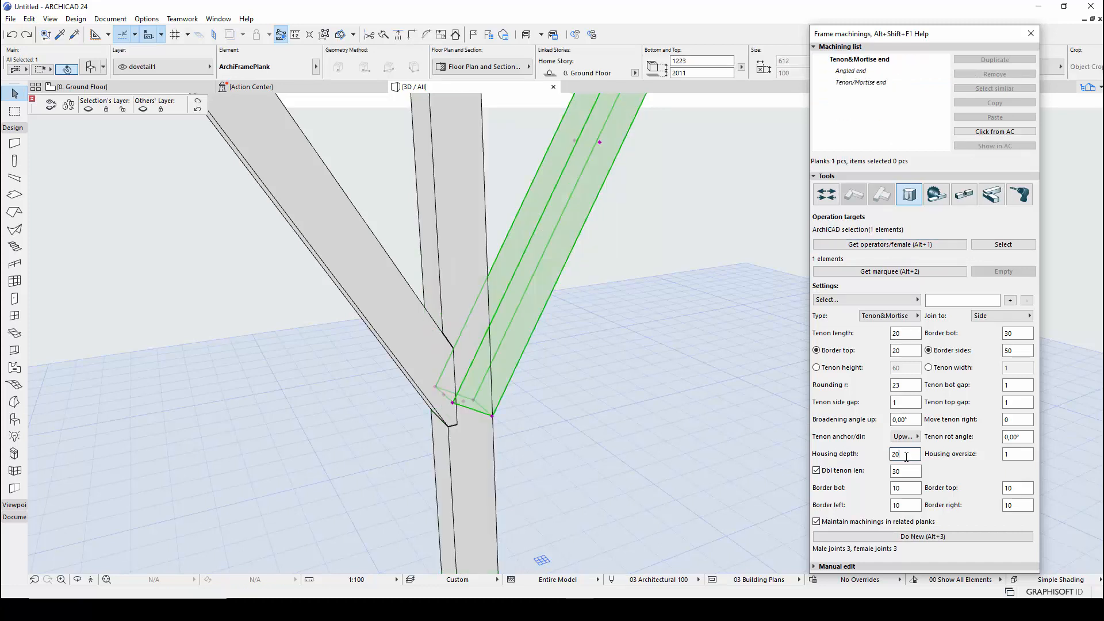
type("10")
left_click(910, 536)
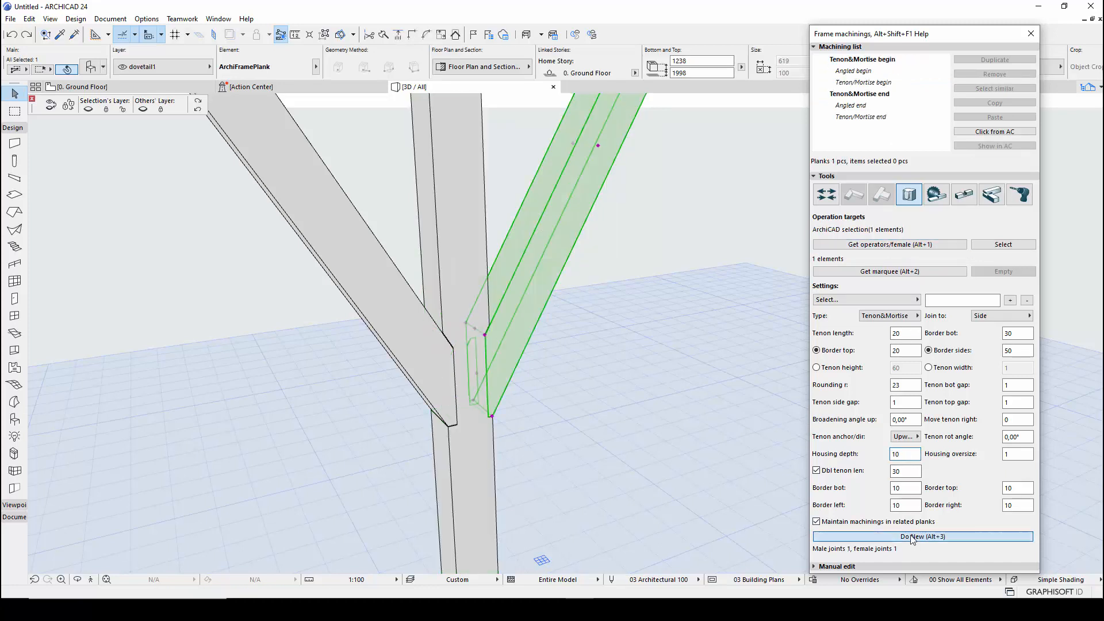
left_click(632, 504)
Compare the housing depths of the two braces from the front and hide the centre post's layer
middle_click_drag(555, 499, 399, 451, "shift")
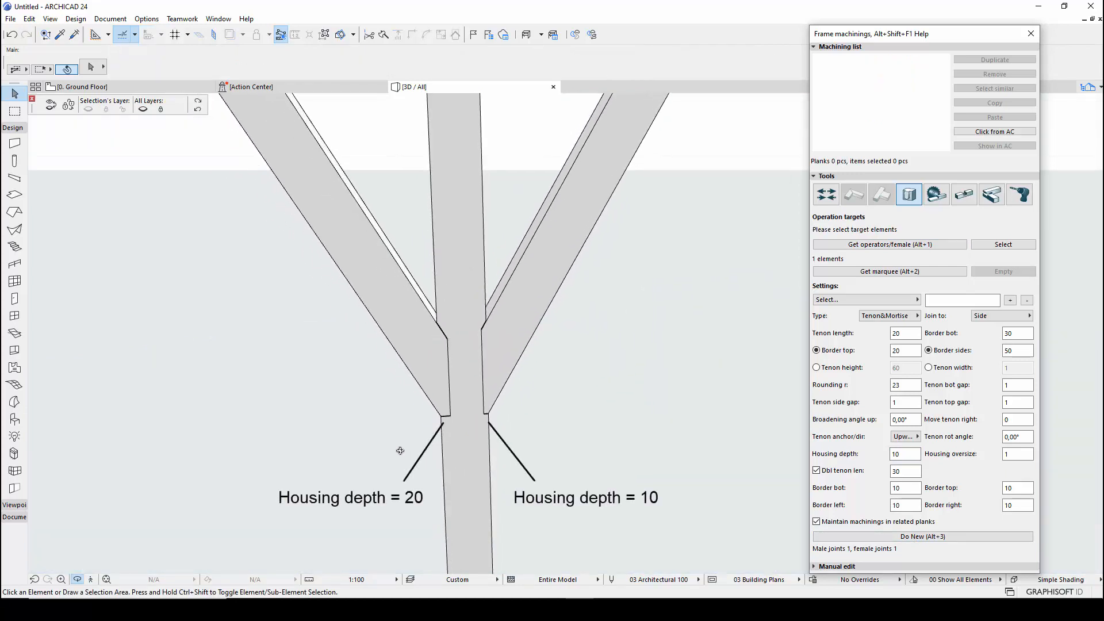
mouse_move(400, 450)
middle_mouse_down("shift")
mouse_move(468, 458)
mouse_move(391, 443)
middle_mouse_up("shift")
left_click(454, 452)
left_click(88, 109)
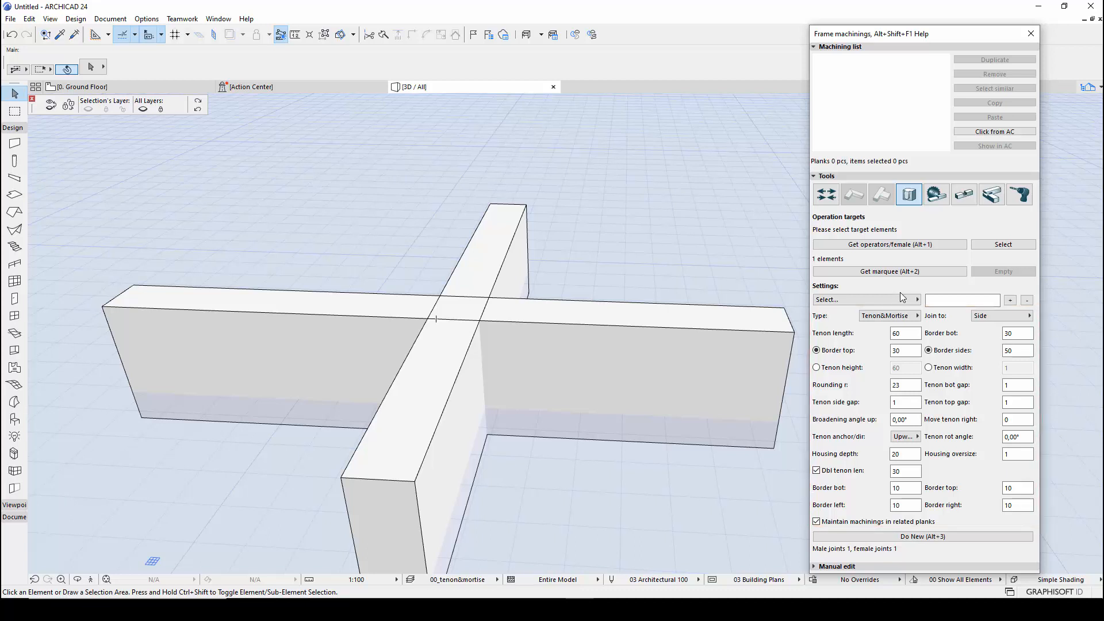
Load the TENON DBL 1 preset and joint the long crosswise plank to the plank it crosses, using the latter as female part
left_click(915, 300)
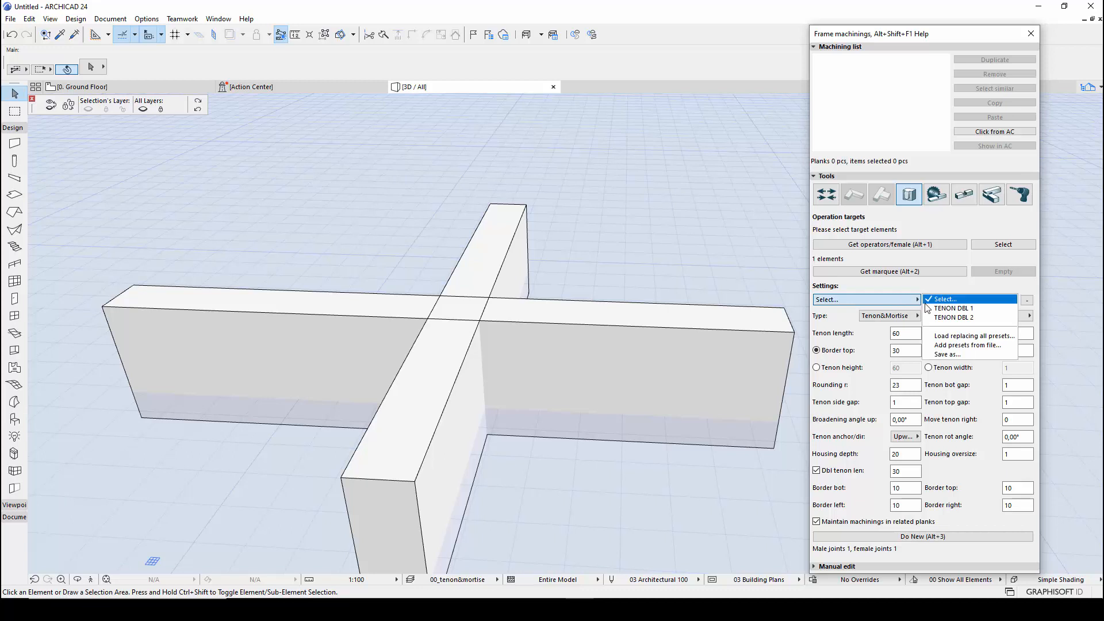
left_click(930, 309)
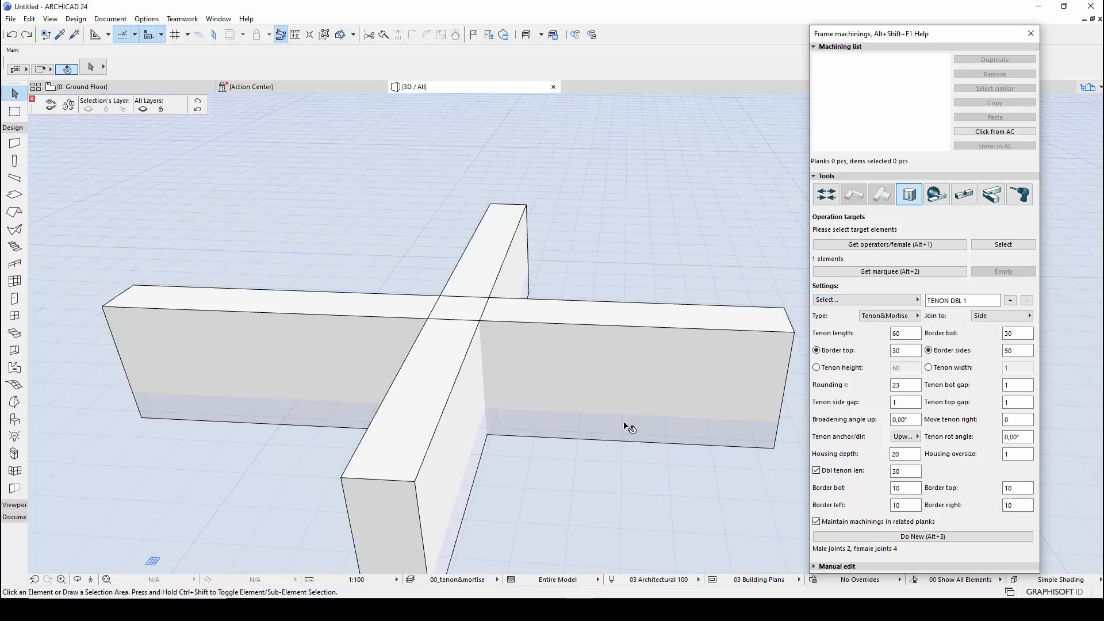
left_click(470, 408)
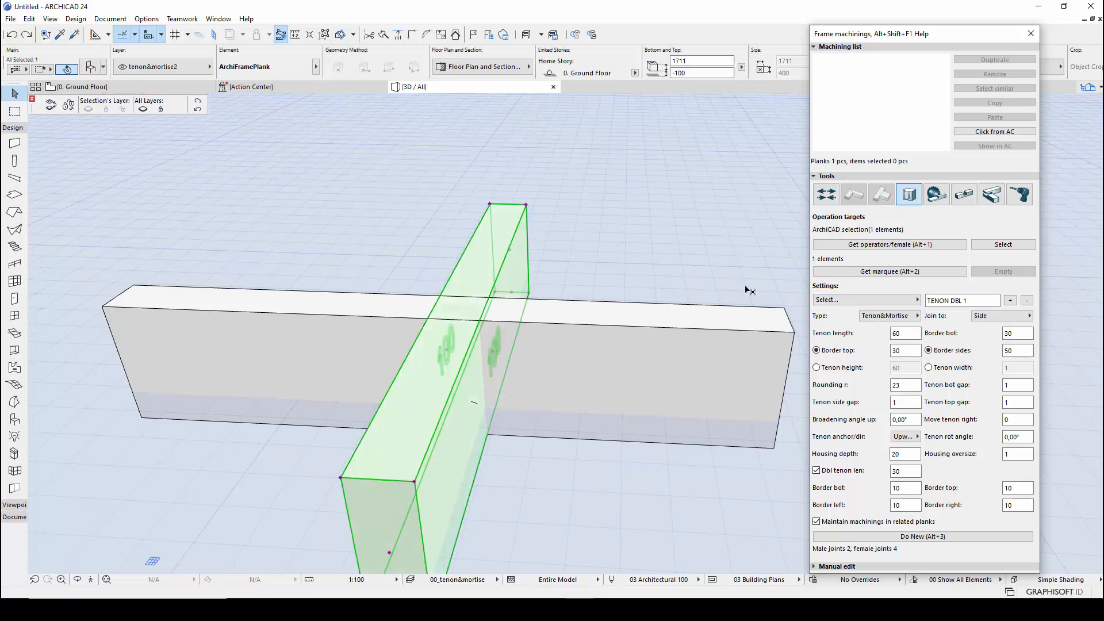
key("alt+1")
left_click(708, 364)
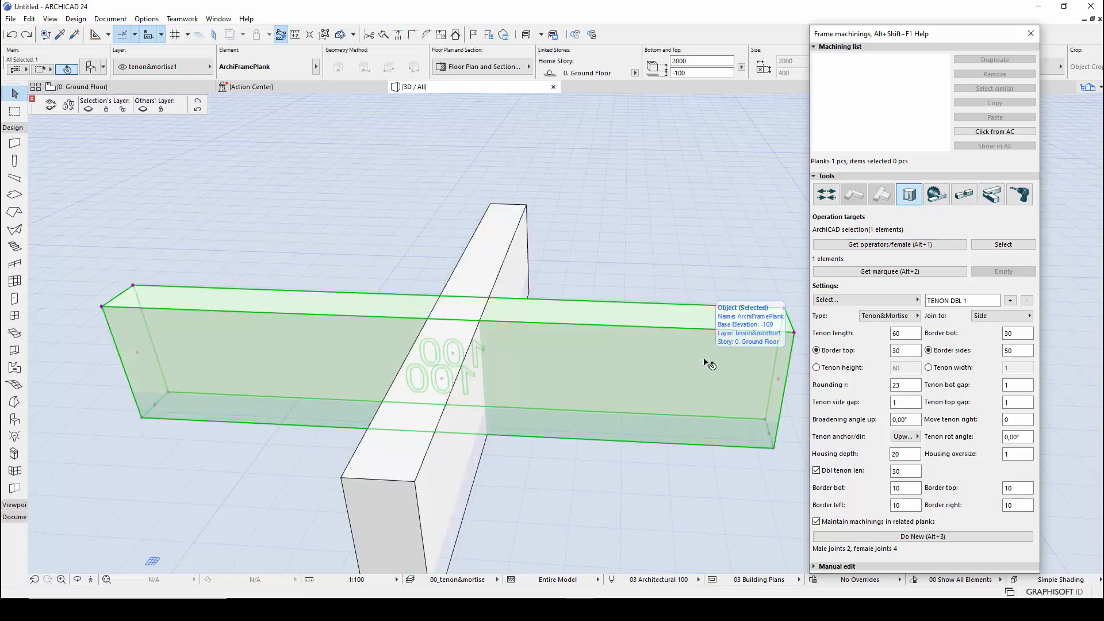
left_click(906, 536)
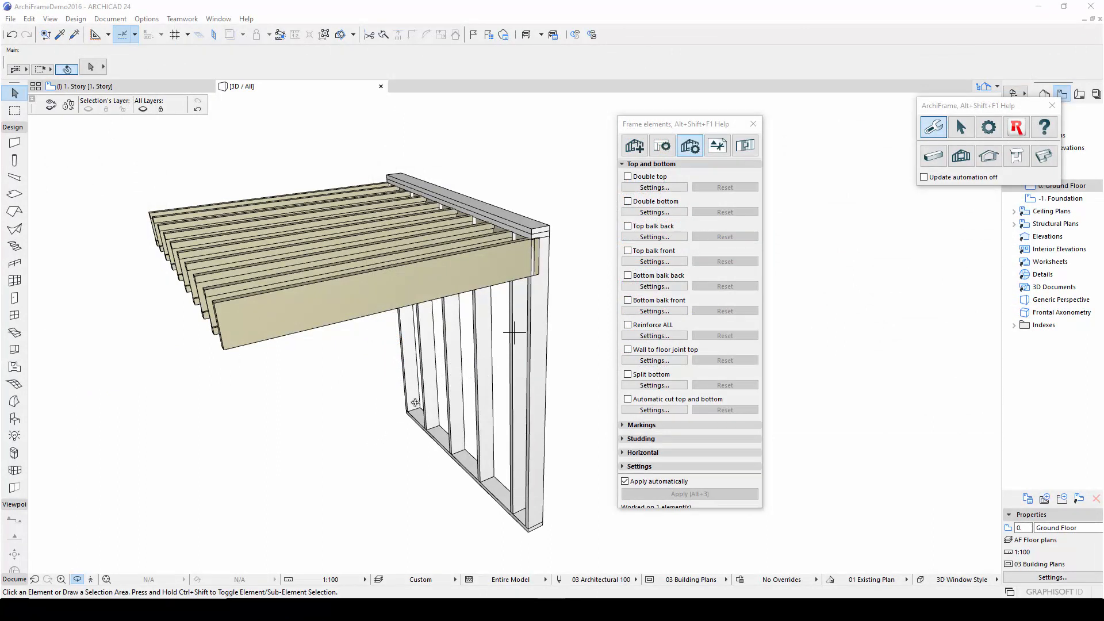
Enable Wall to floor joint top for the wall frame element that meets the floor joists
left_click(374, 446)
key("Escape")
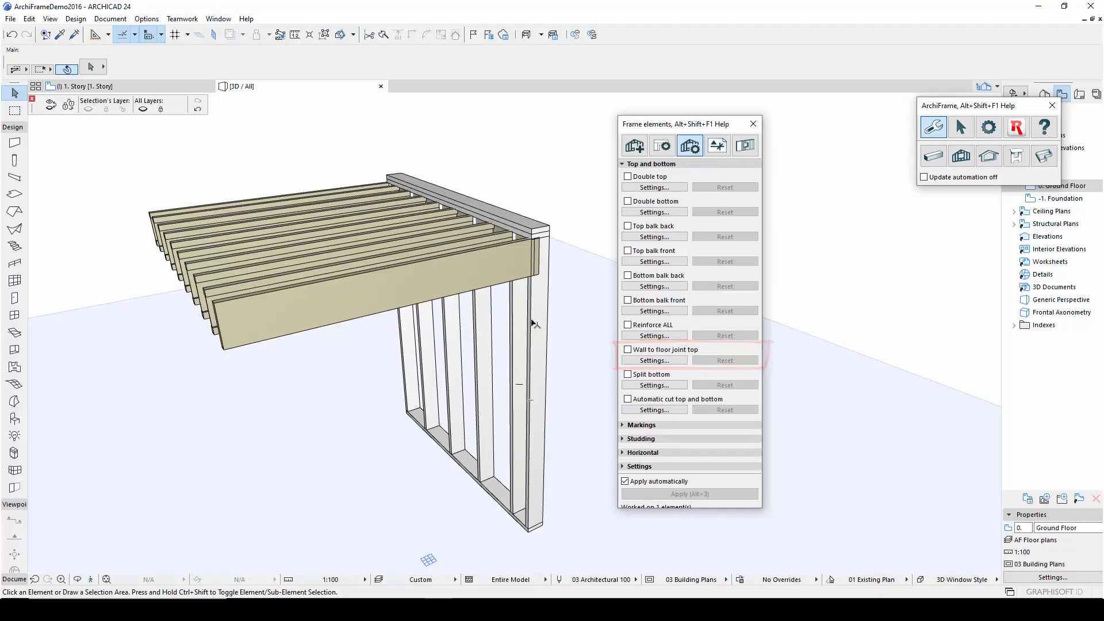
left_click(532, 323)
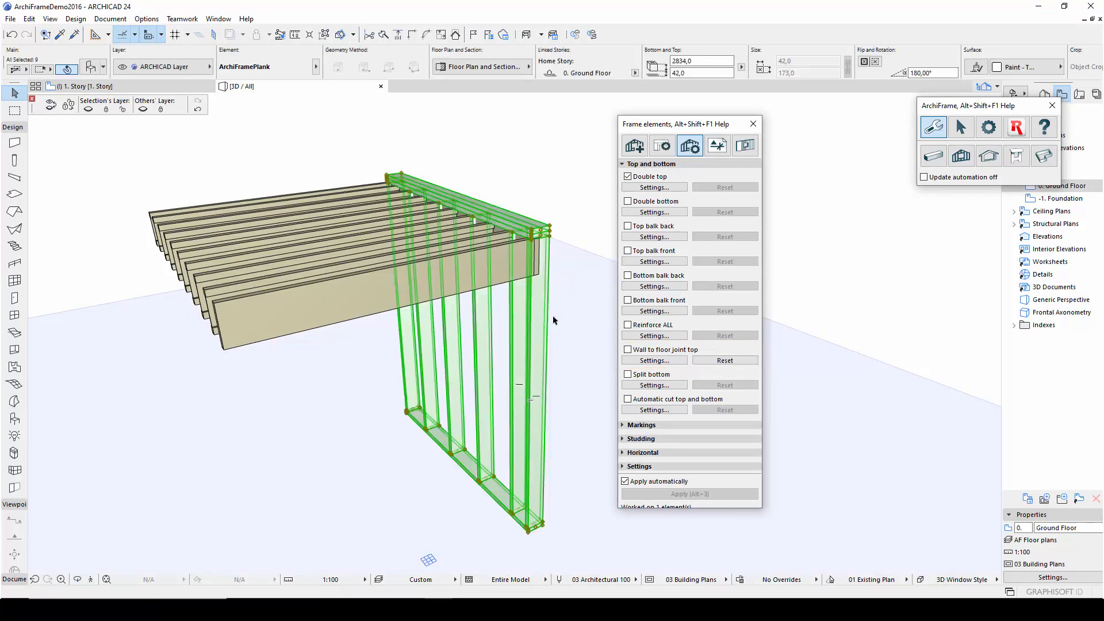
left_click(628, 350)
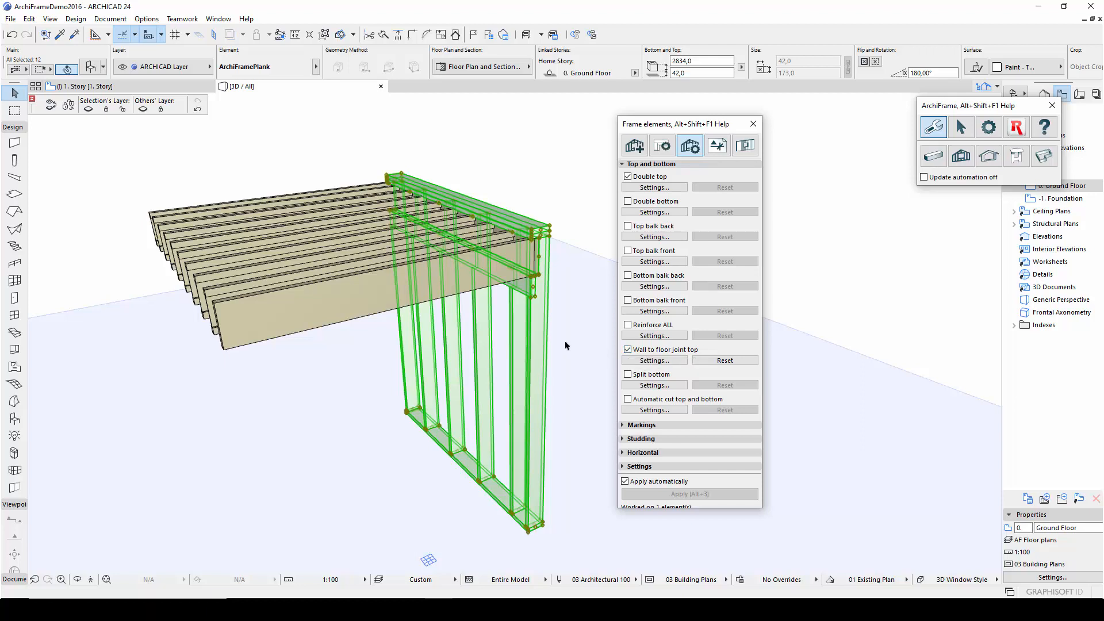
Hide the floor joists' layer, examine the joint at the wall's top from another angle, and restore the layer
left_click(342, 280)
left_click(88, 111)
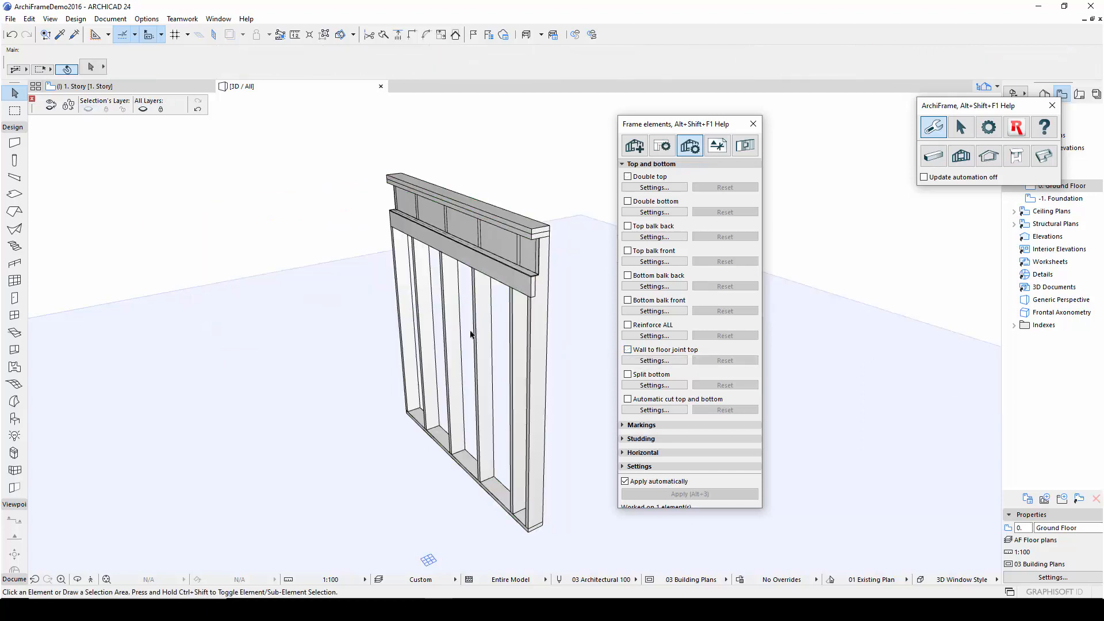
left_click(545, 352)
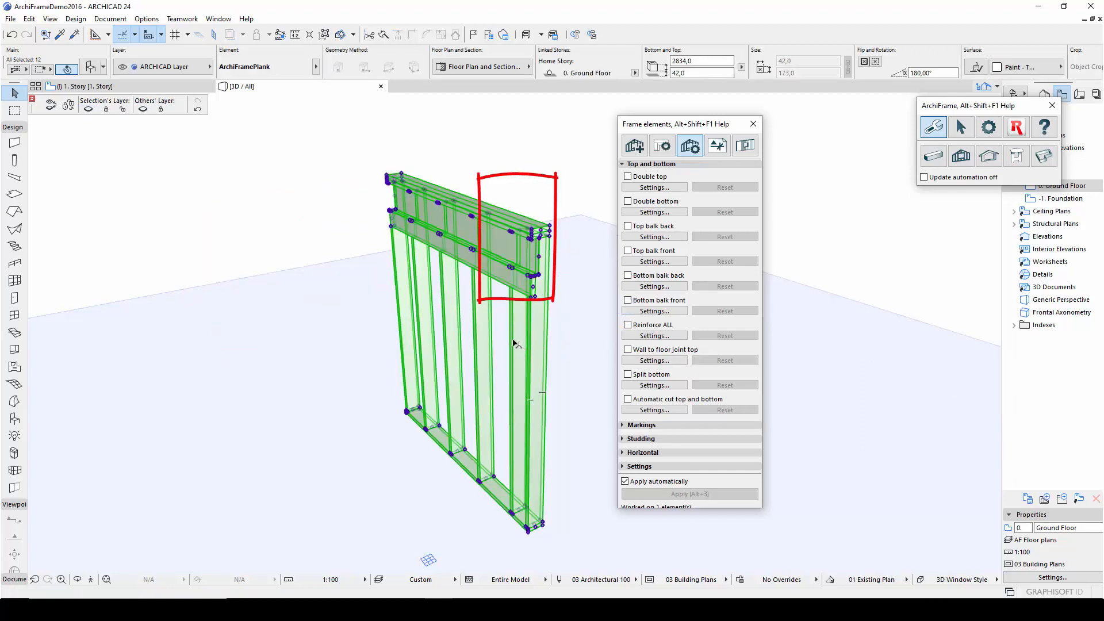
key("o")
mouse_move(544, 352)
left_mouse_down()
mouse_move(430, 310)
mouse_move(499, 342)
left_mouse_up()
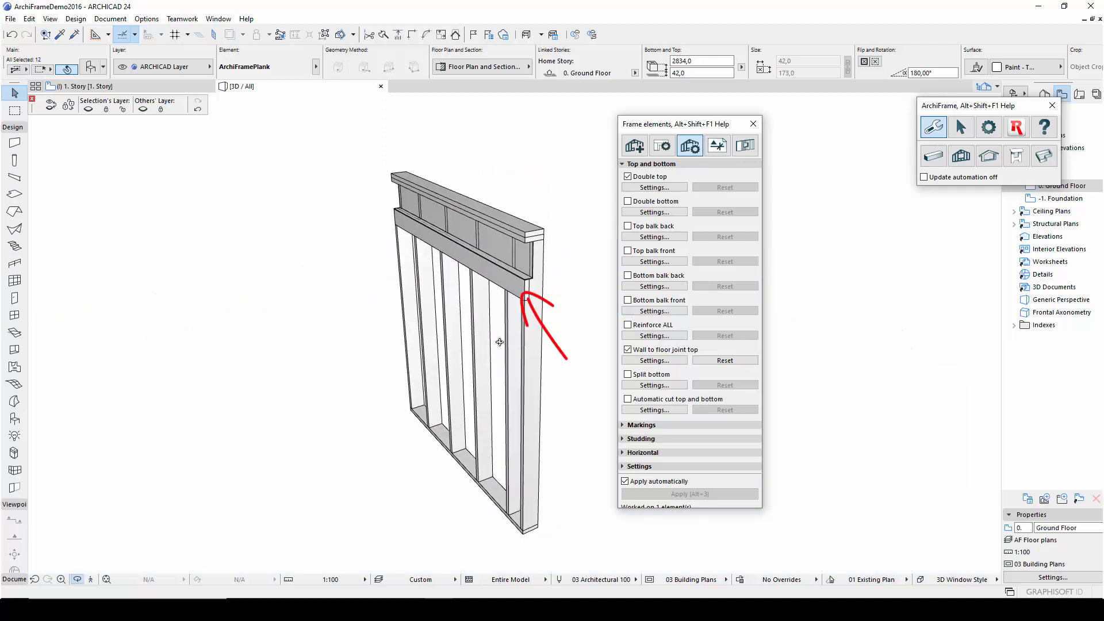
key("Escape")
key("Escape")
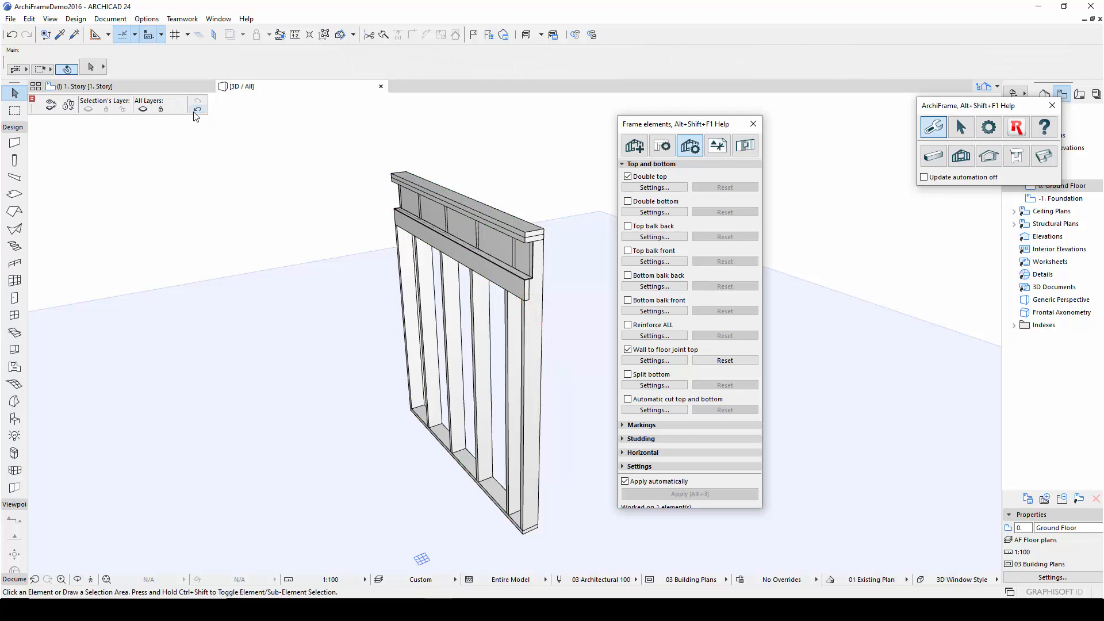
left_click(194, 113)
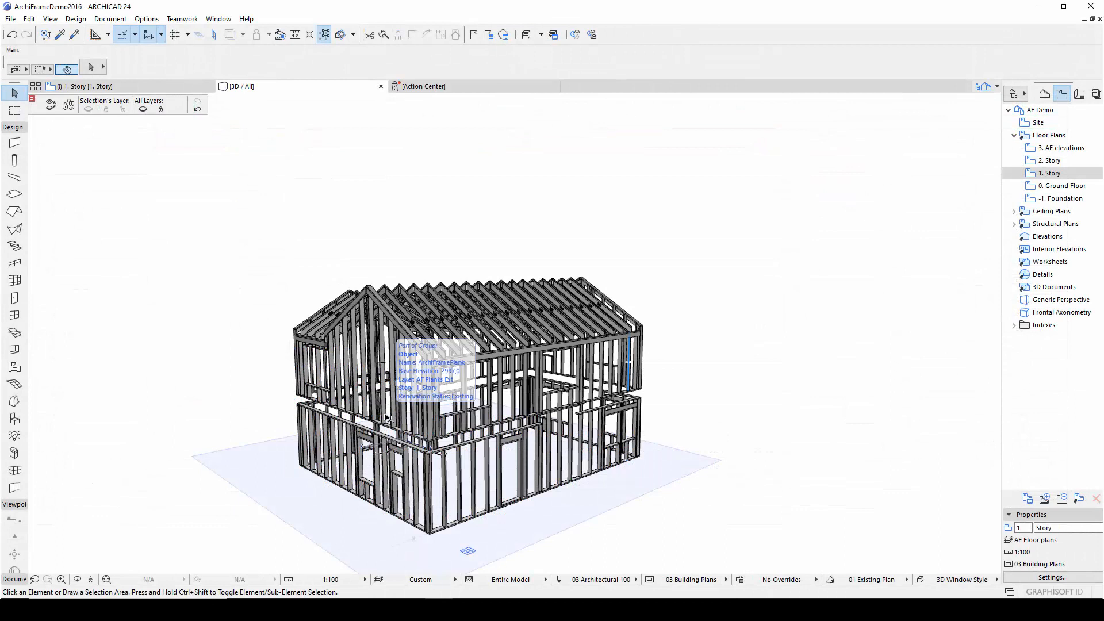
Inspect the calculated Mat name and Machinings text in all parameters of the tall gable wall stud
left_click(386, 417)
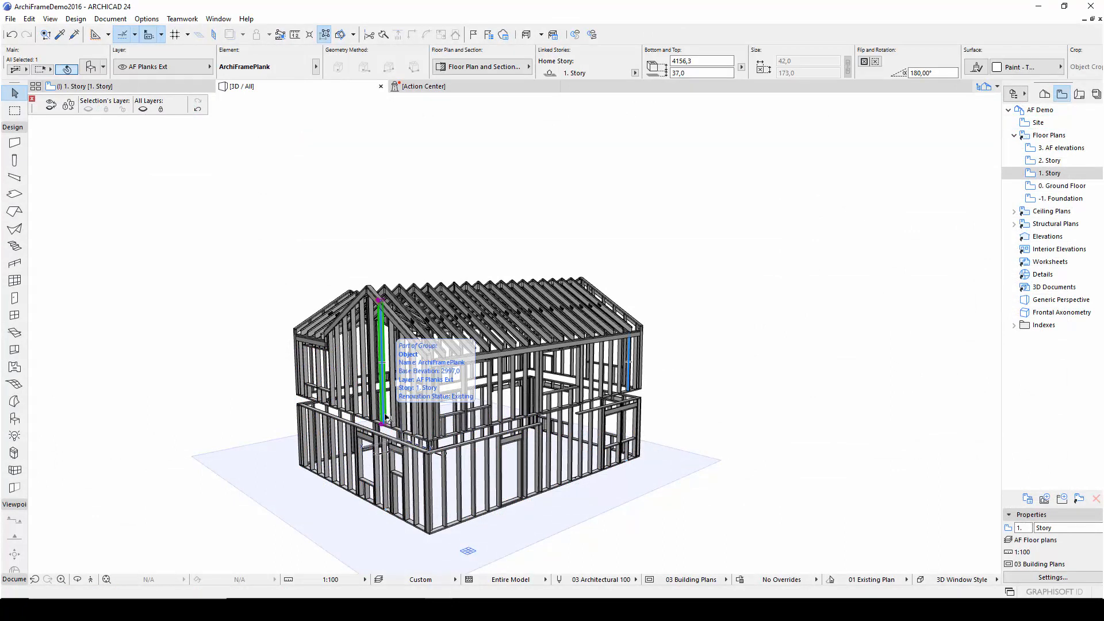
double_click(386, 418)
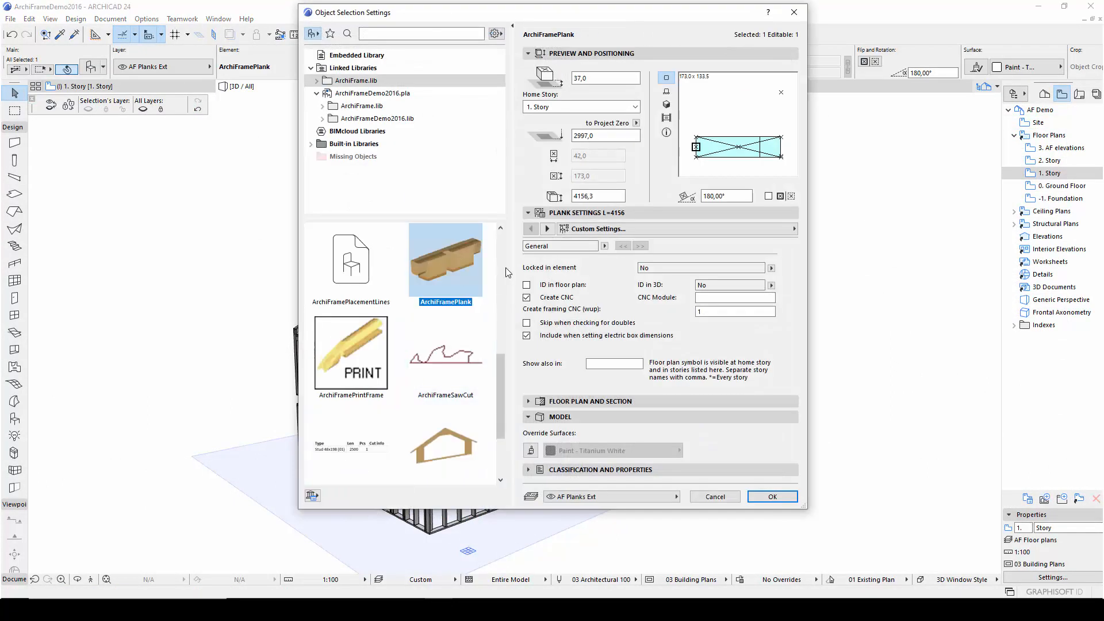
left_click(546, 230)
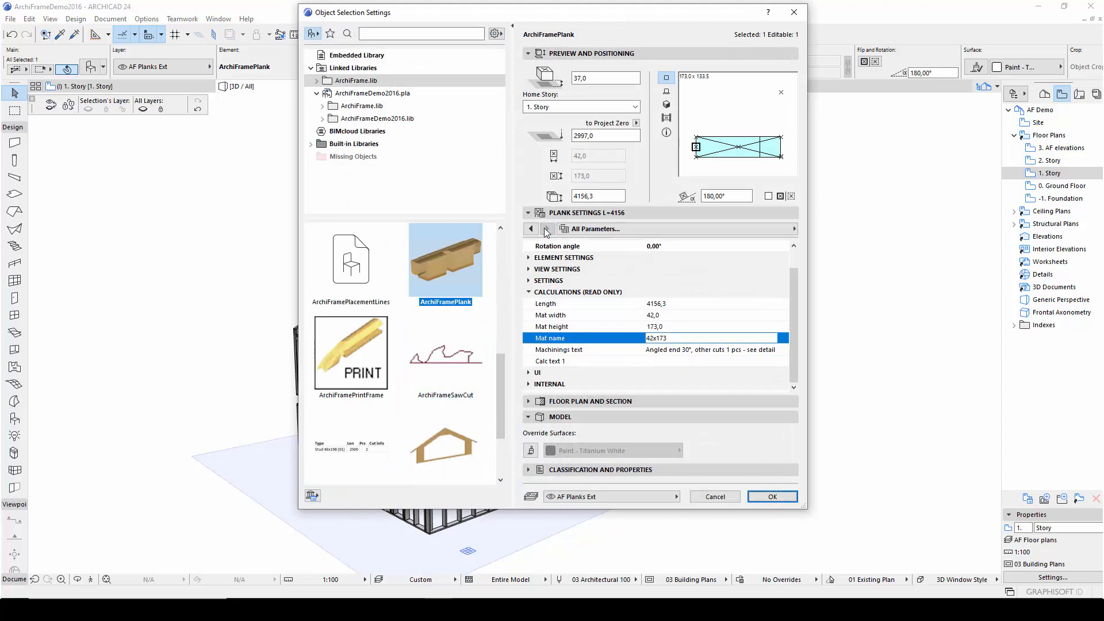
left_click(707, 496)
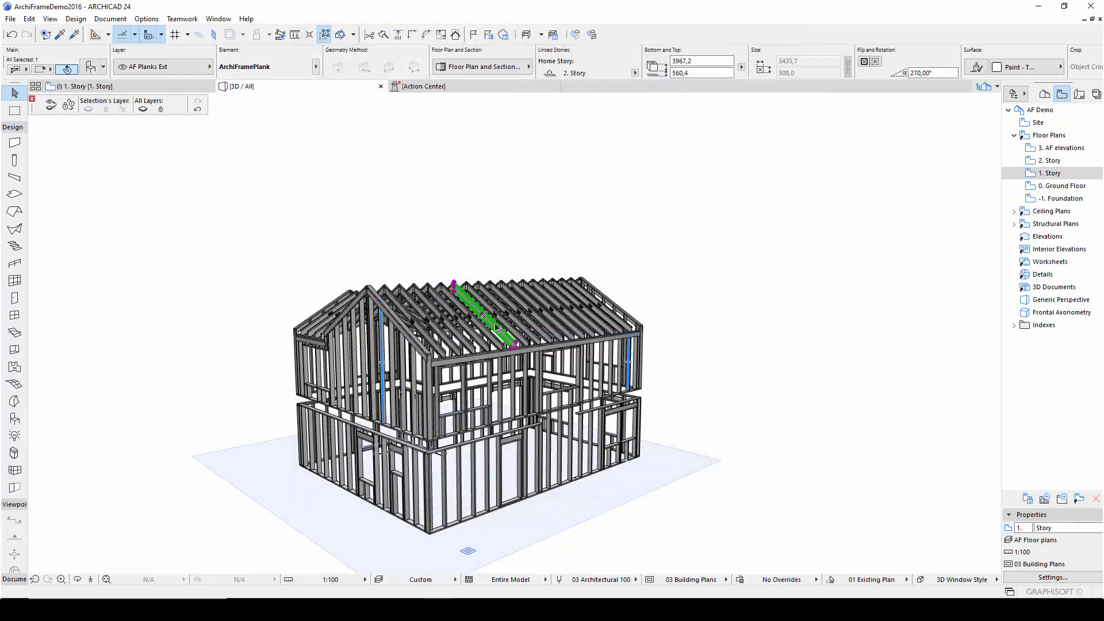
Isolate the layer of the roof's I-beams in the 3D view and select all the beams
left_click(143, 109)
left_click(661, 368)
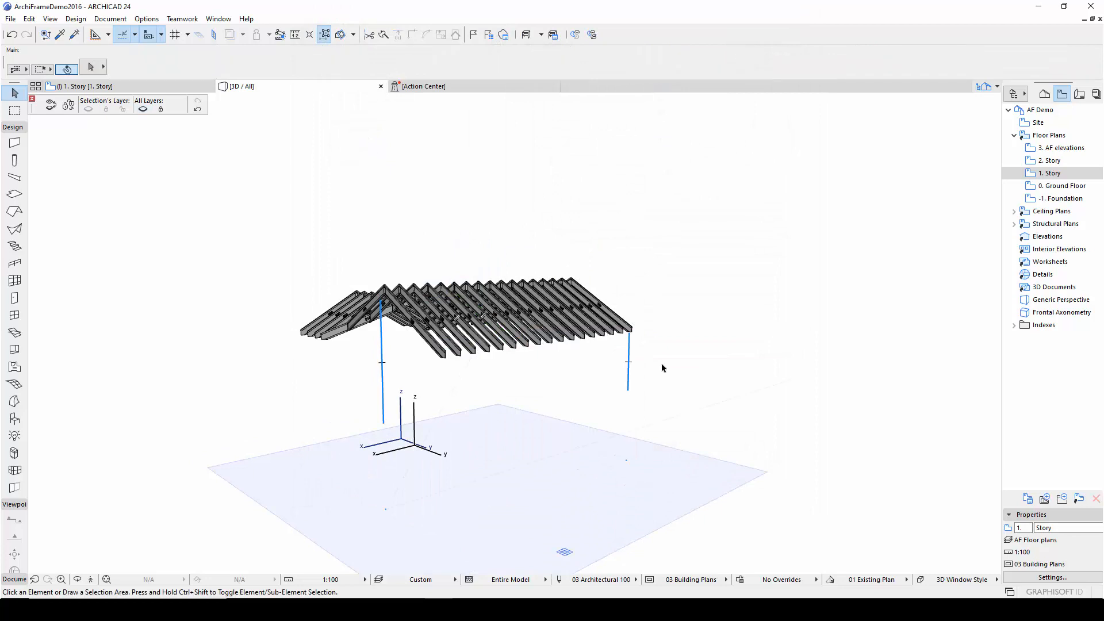
key("ctrl+a")
Reapply the selected I-beams' object settings from the Mat name field of their read-only calculation parameters
key("ctrl+t")
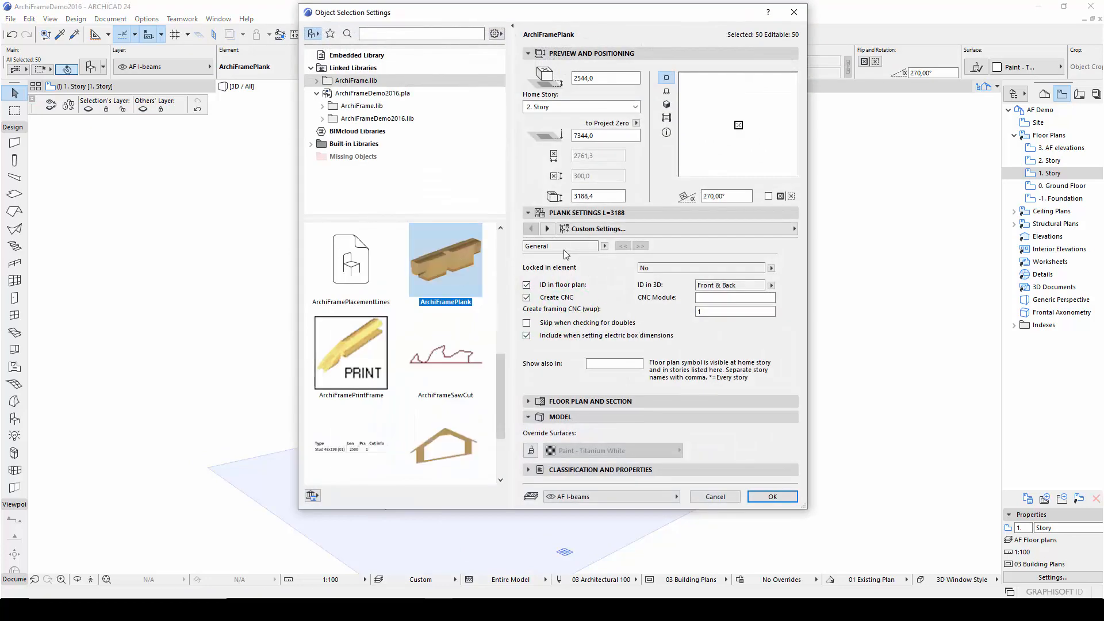
left_click(547, 229)
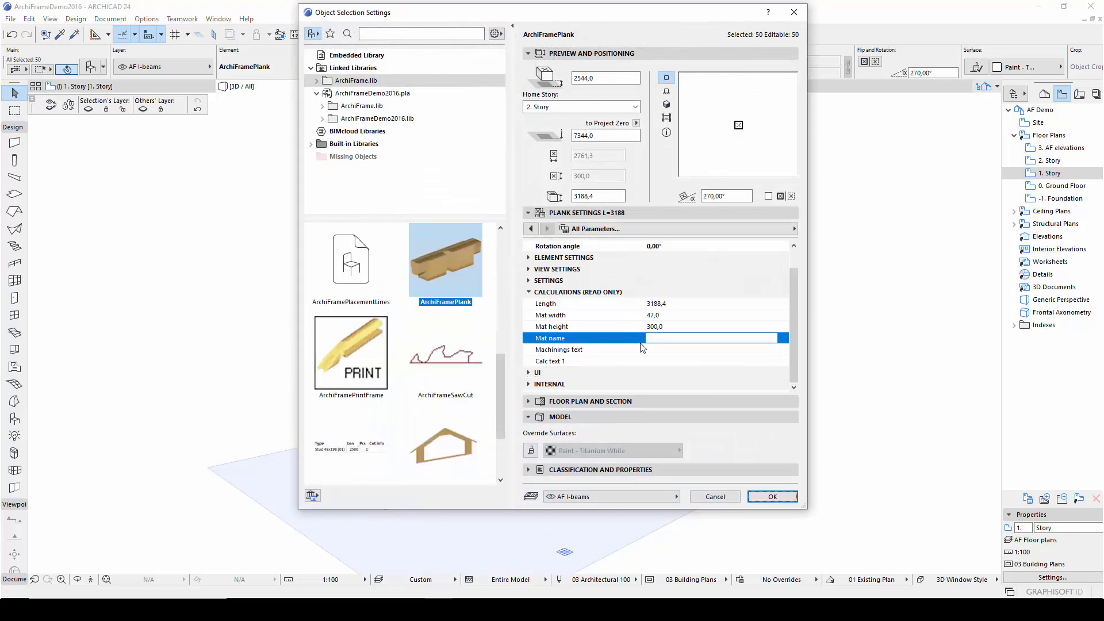
left_click(652, 340)
left_click(769, 496)
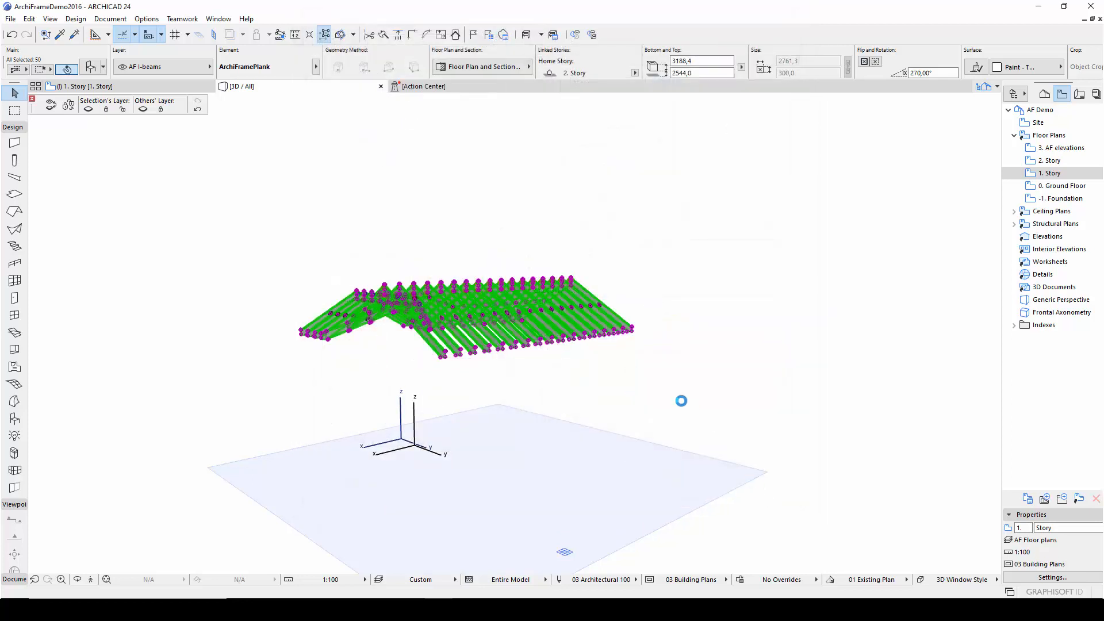
Check the selected I-beams' Mat name and Machinings text in all parameters, and deselect the beams without making changes
key("ctrl+t")
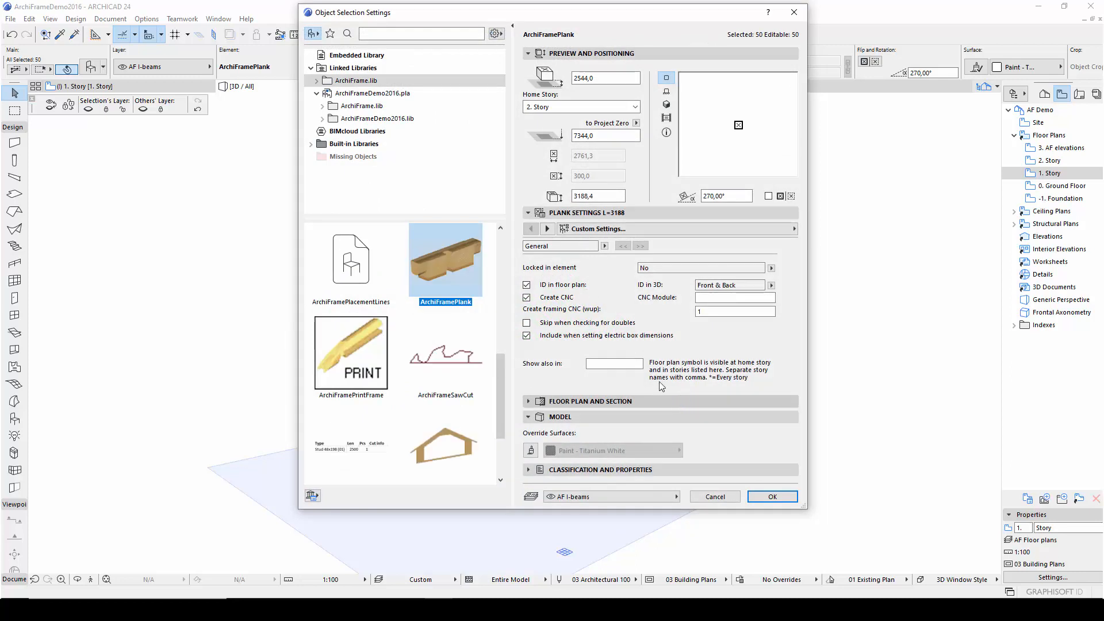
left_click(548, 228)
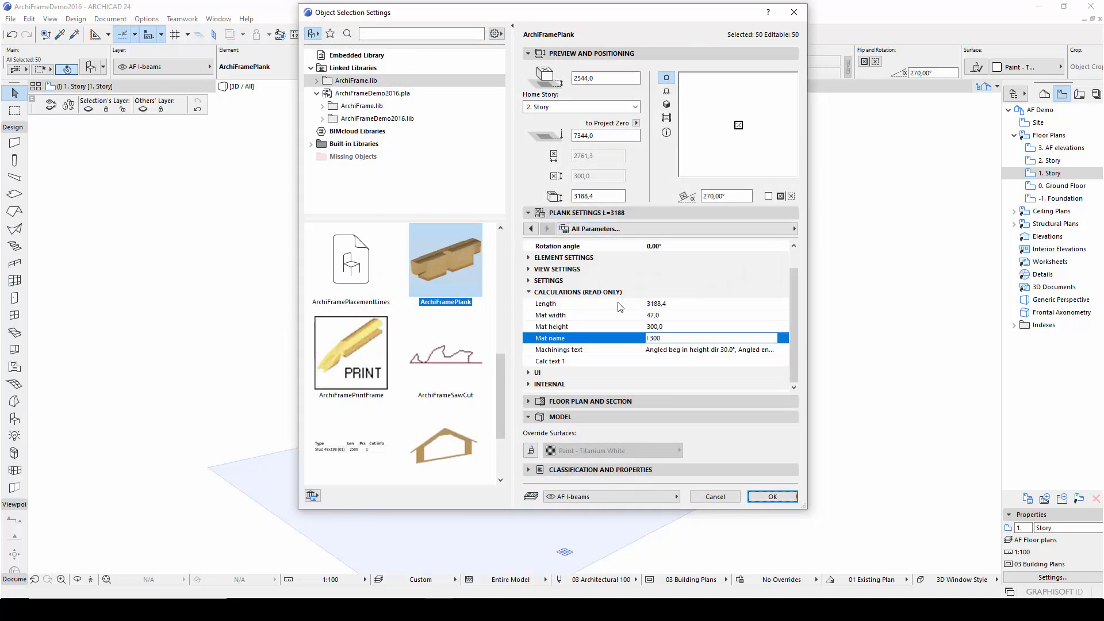
left_click(702, 501)
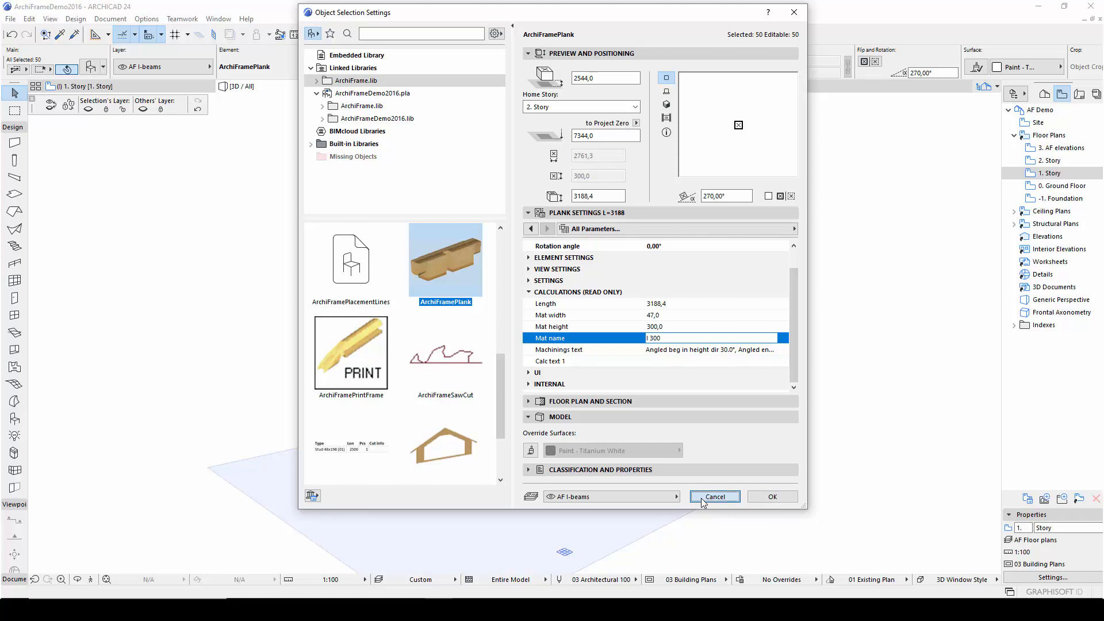
left_click(702, 502)
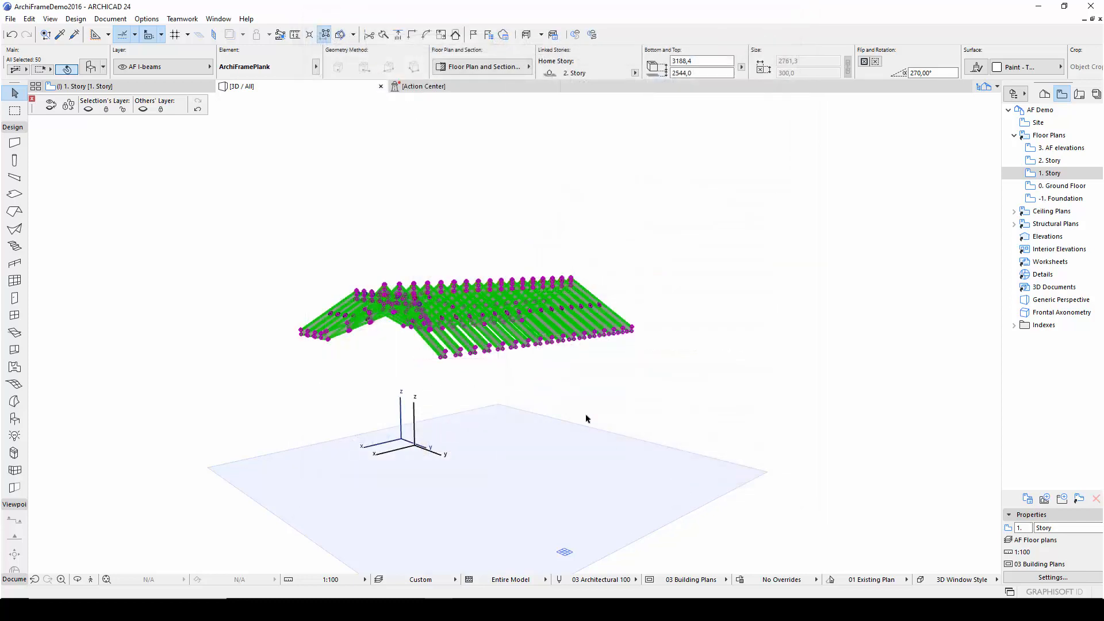
left_click(586, 418)
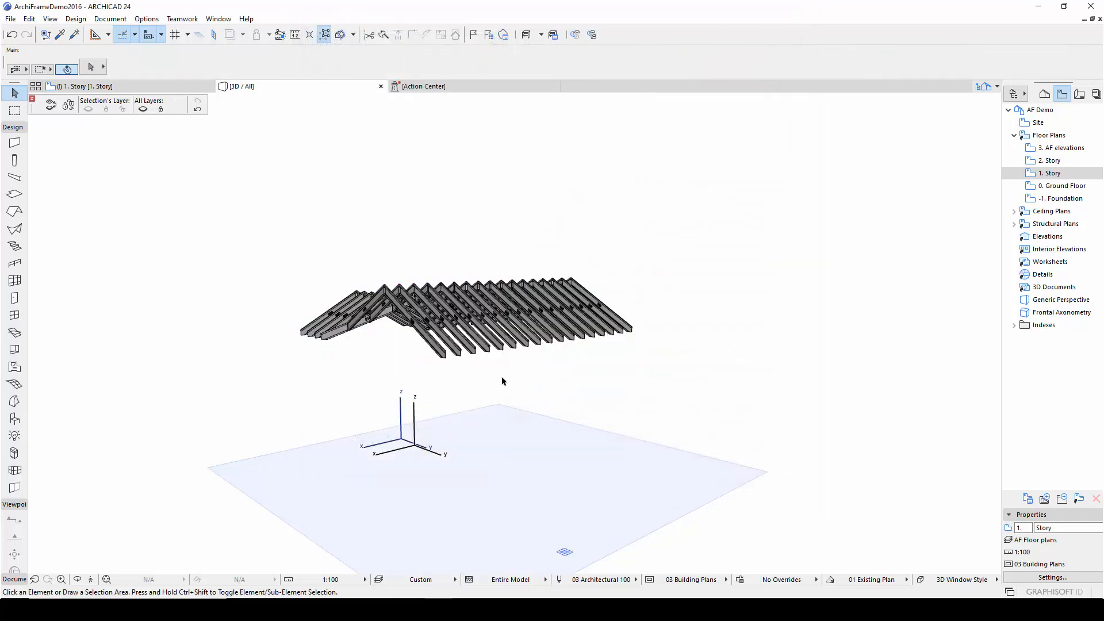
Open the ArchiFrame planks scheme settings and list the library part parameters of ArchiFramePlank.gsm in an enlarged dialog
left_click(109, 18)
mouse_move(198, 241)
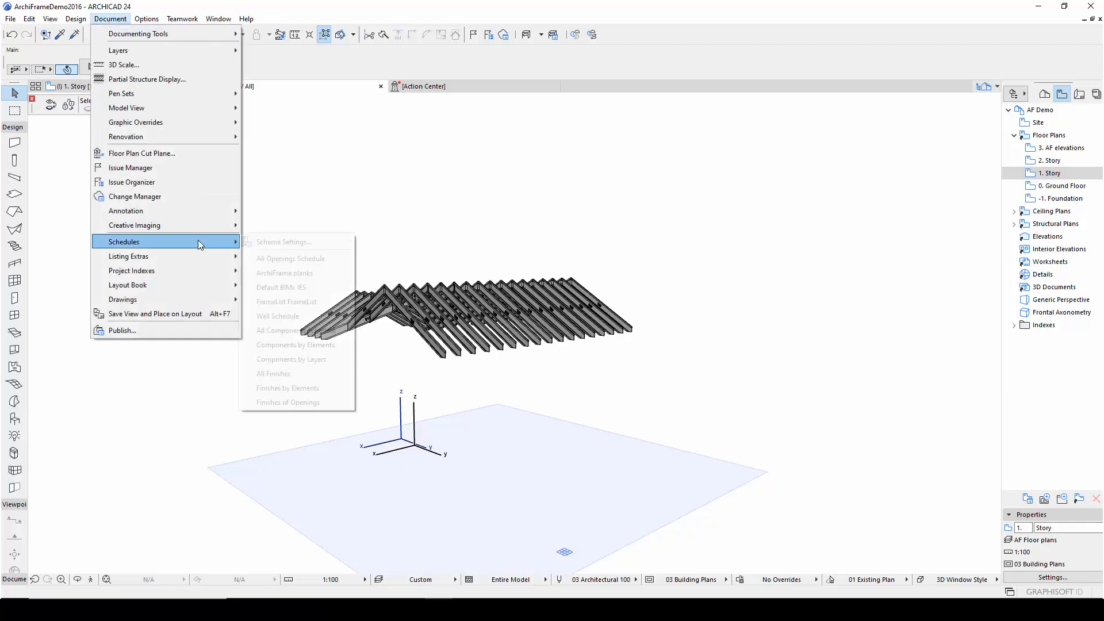
left_click(258, 242)
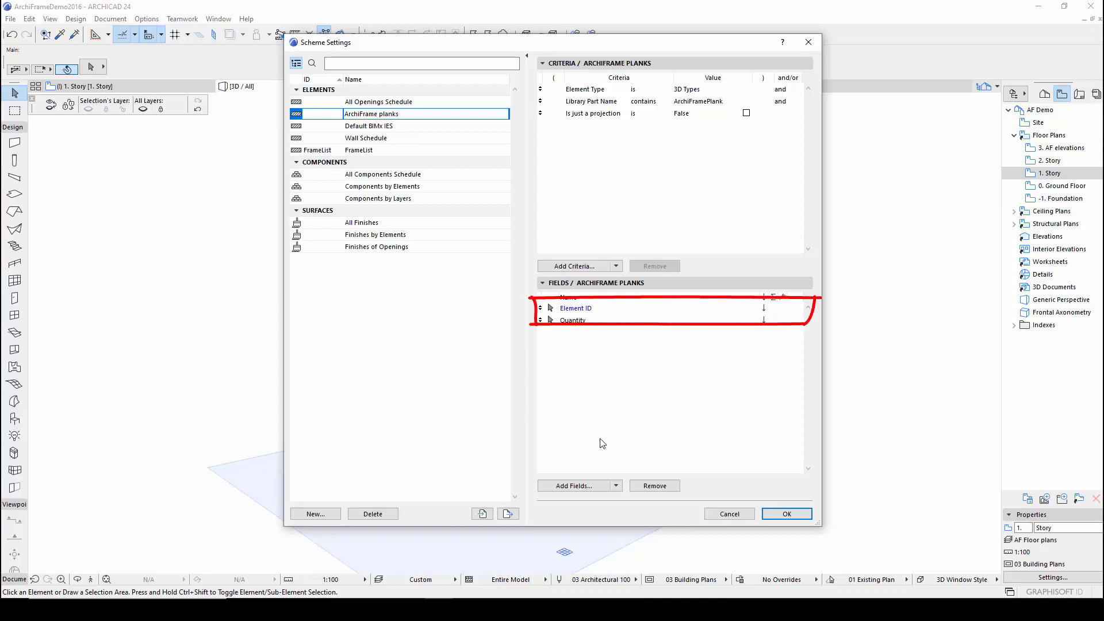
left_click(616, 488)
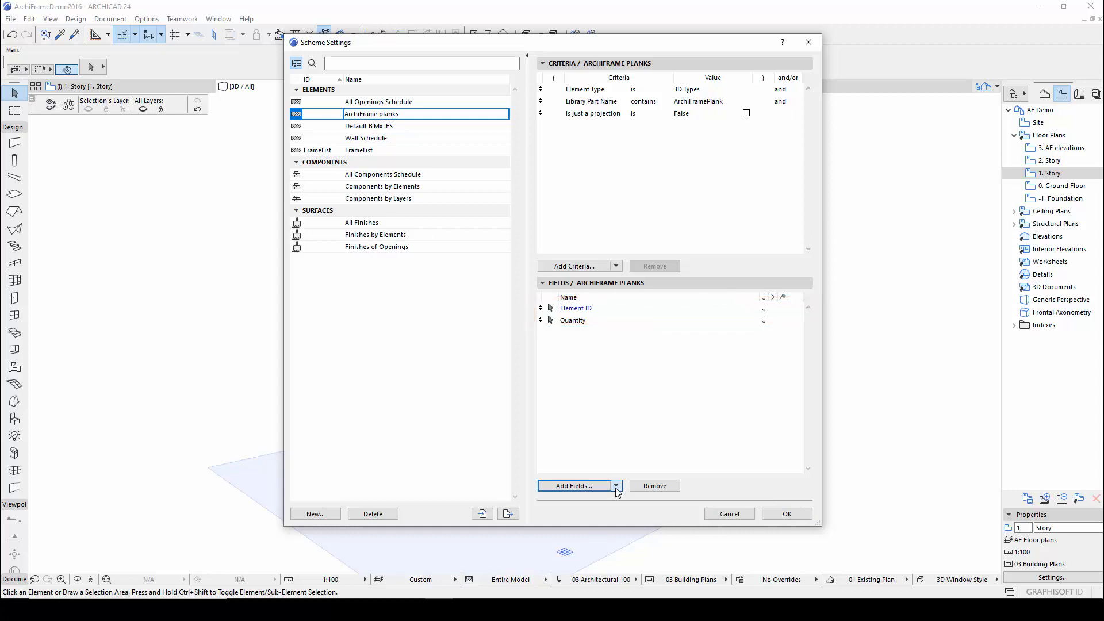
left_click(616, 490)
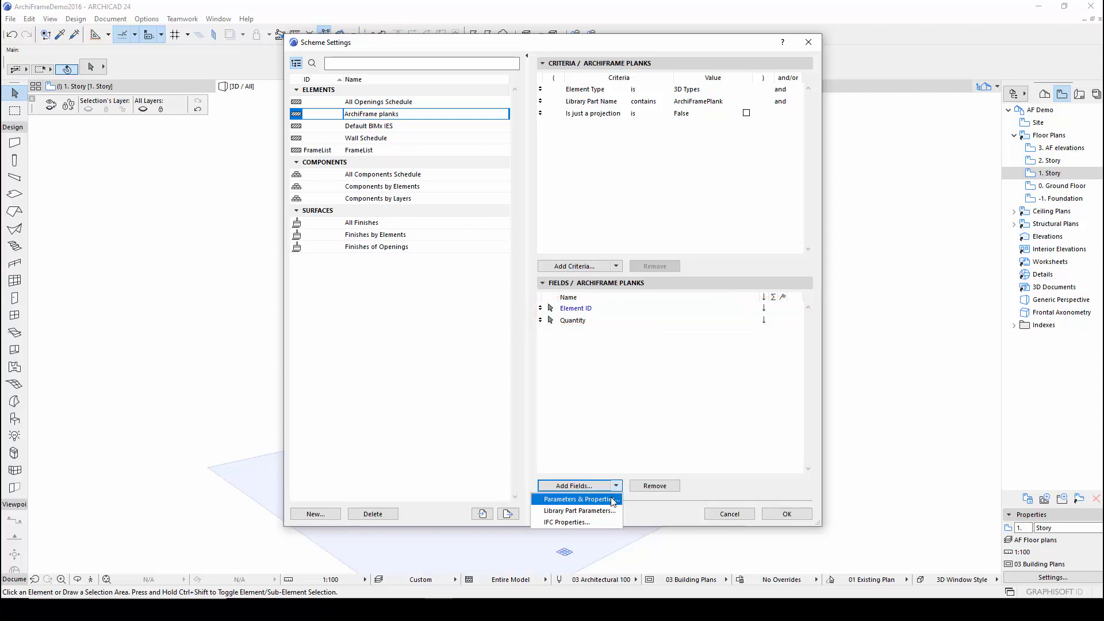
left_click(610, 511)
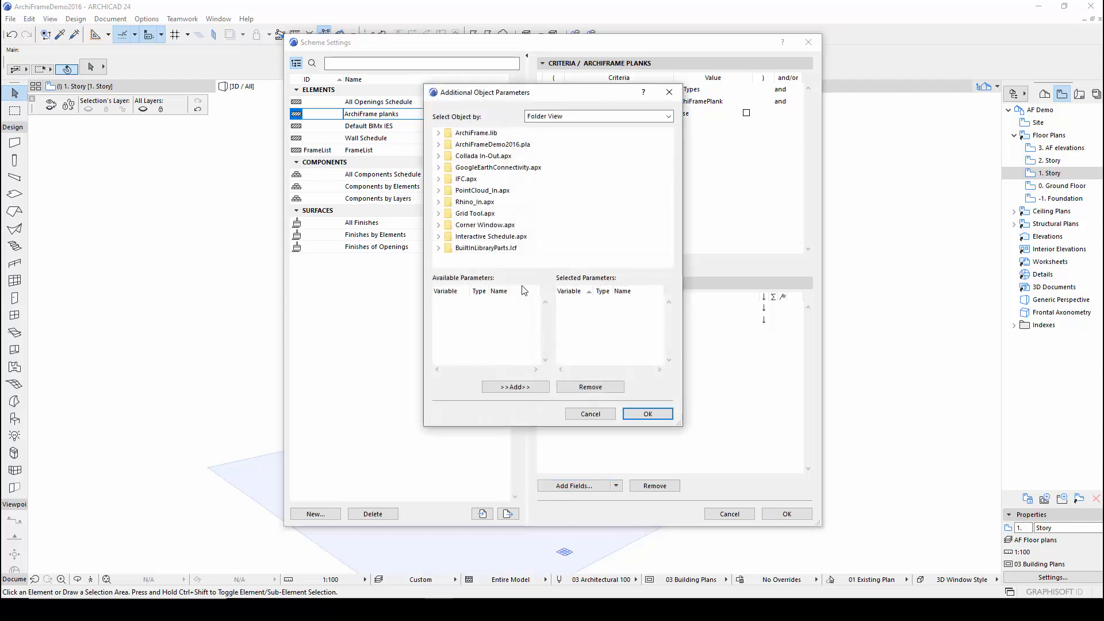
left_click(438, 133)
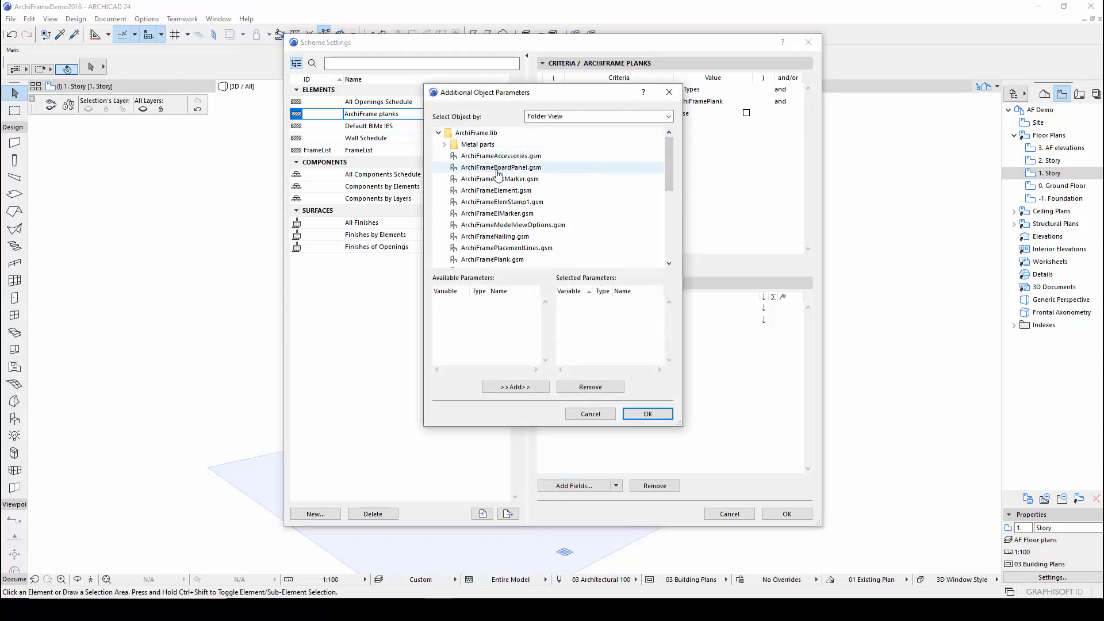
left_click(506, 260)
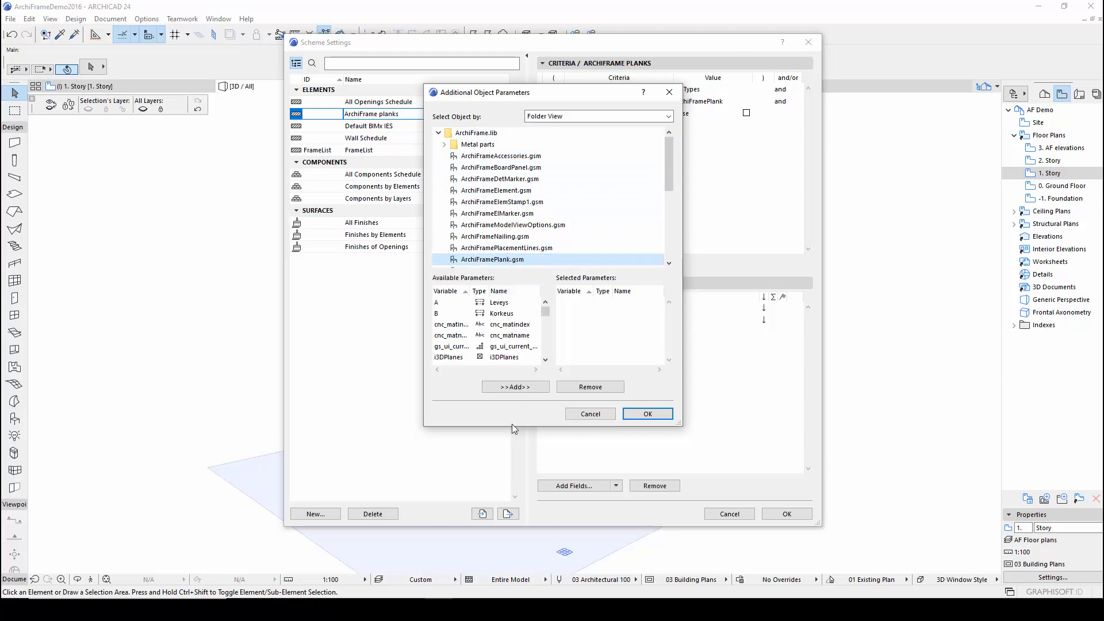
left_click_drag(514, 427, 514, 561)
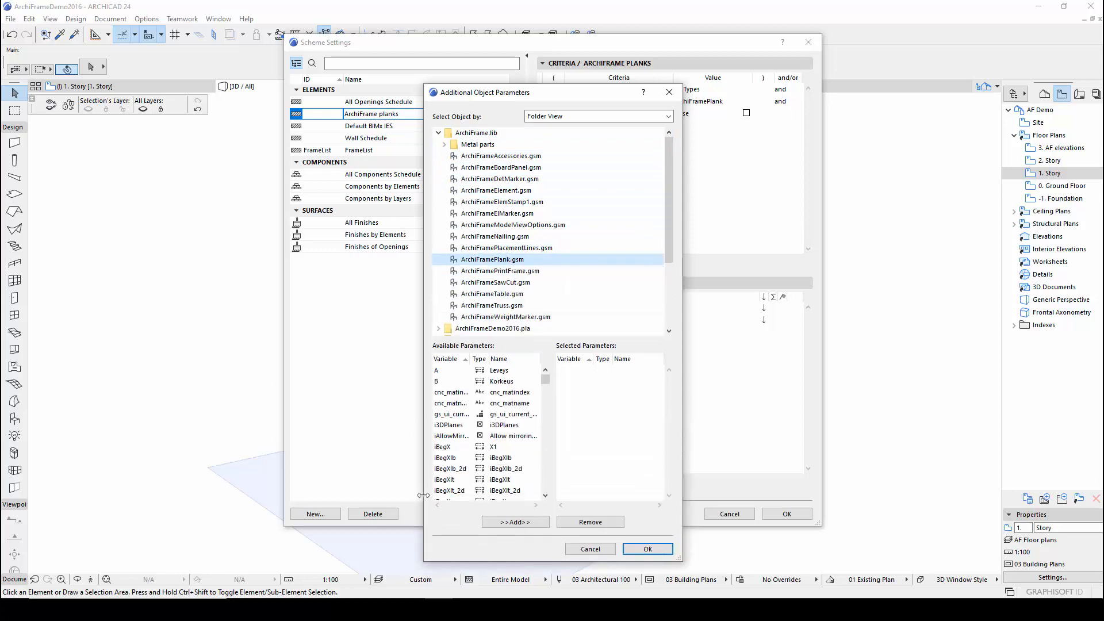
left_click_drag(424, 489, 292, 489)
Add the Mat height and Mat name parameters of ArchiFramePlank.gsm to the selected schedule parameters
scroll(379, 473, "down", 10)
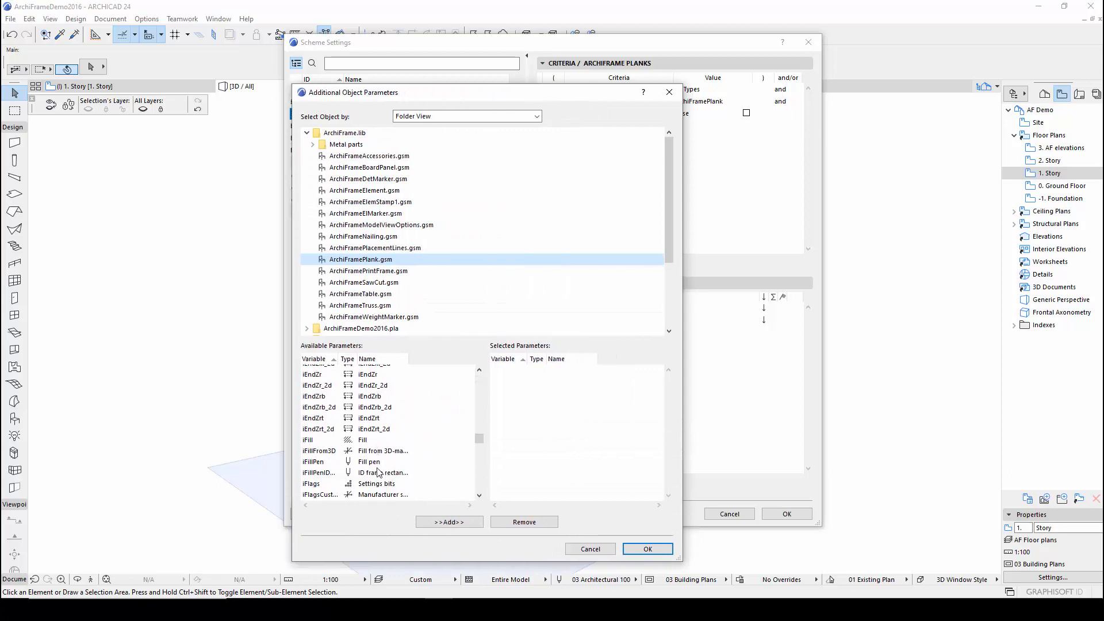
left_click(376, 425)
left_click(449, 521)
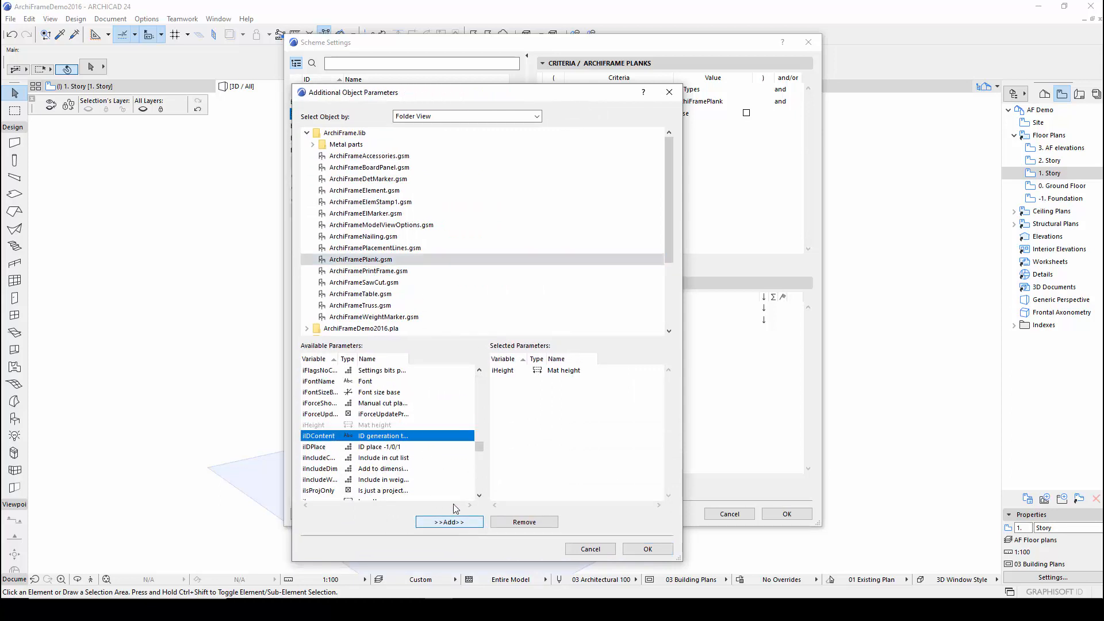
scroll(388, 476, "down", 2)
scroll(387, 476, "down", 2)
left_click(388, 458)
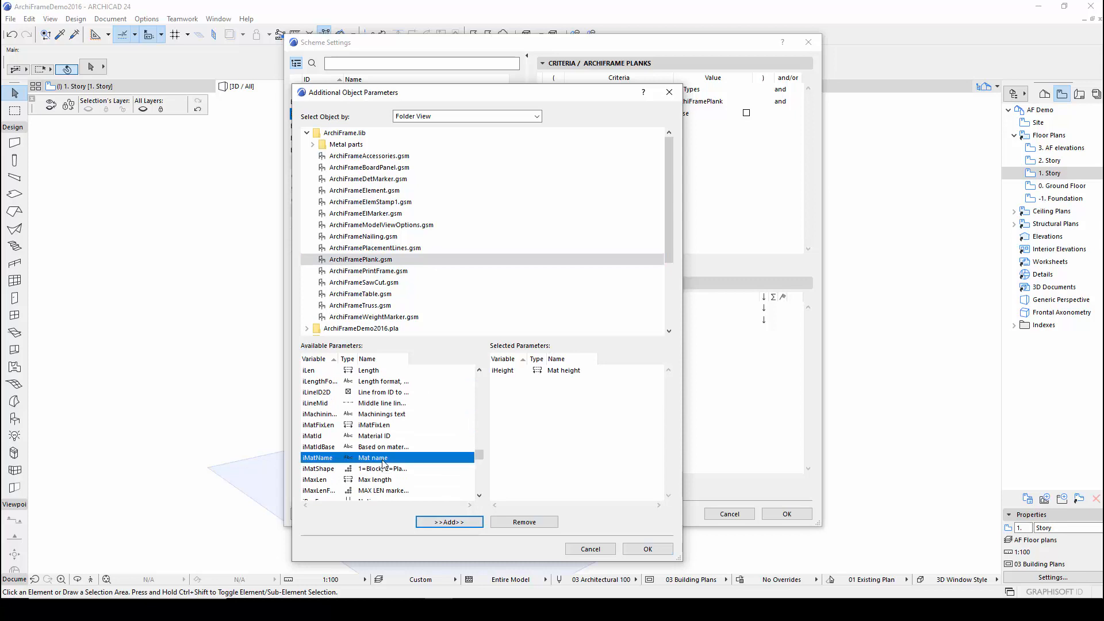
left_click(449, 522)
Add the Machinings text and Mat width parameters to the selection, and accept the parameters as schedule fields
left_click(382, 414)
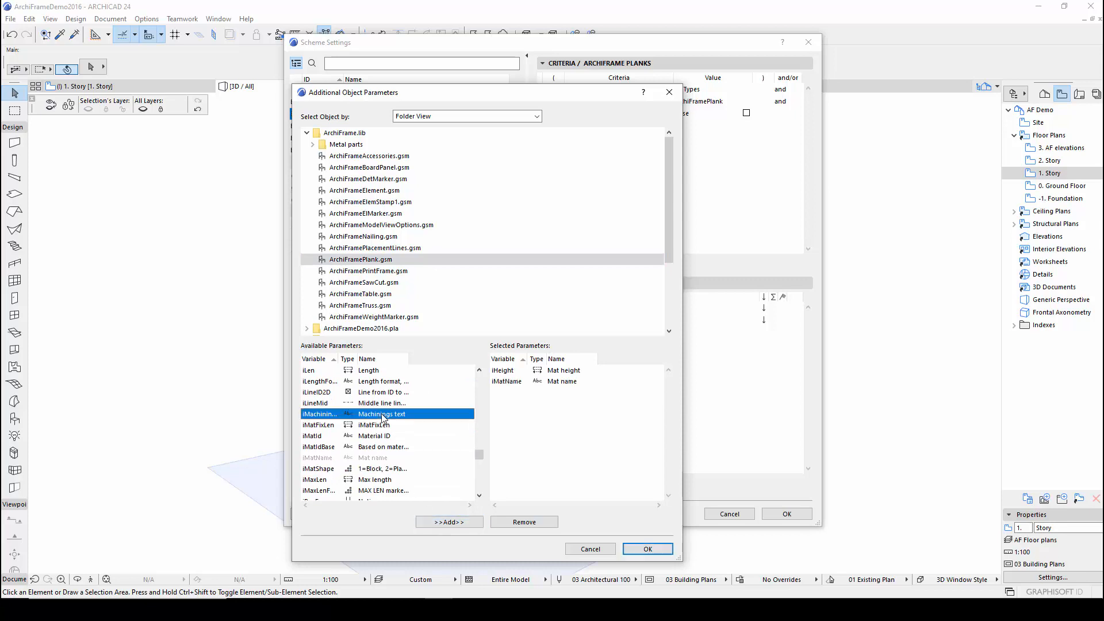
left_click(448, 521)
scroll(412, 475, "down", 5)
scroll(411, 476, "down", 5)
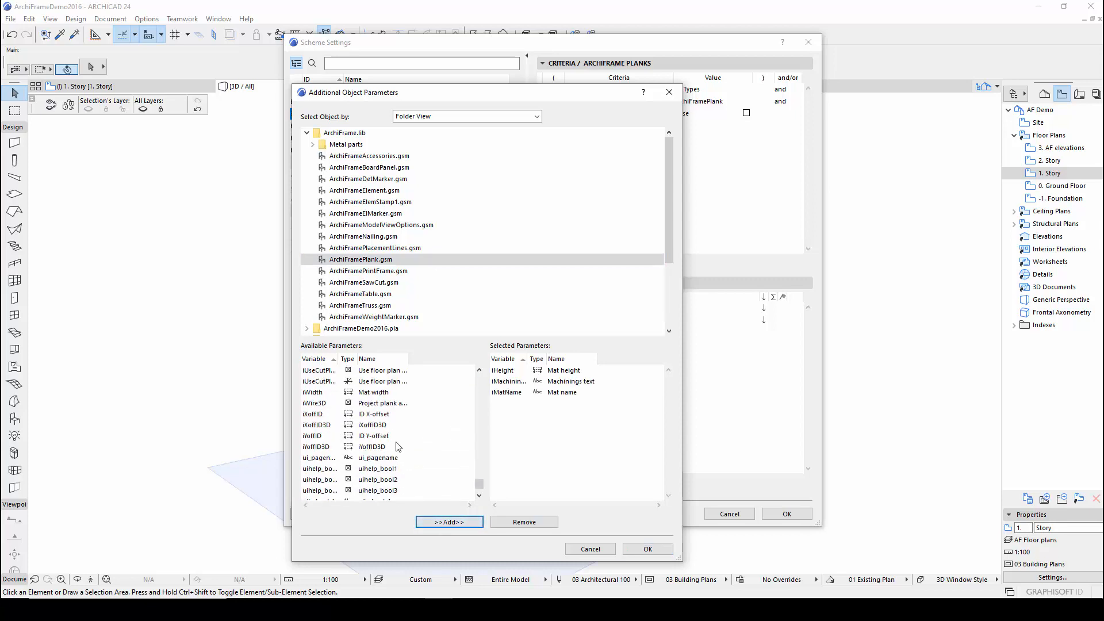
left_click(383, 393)
left_click(448, 522)
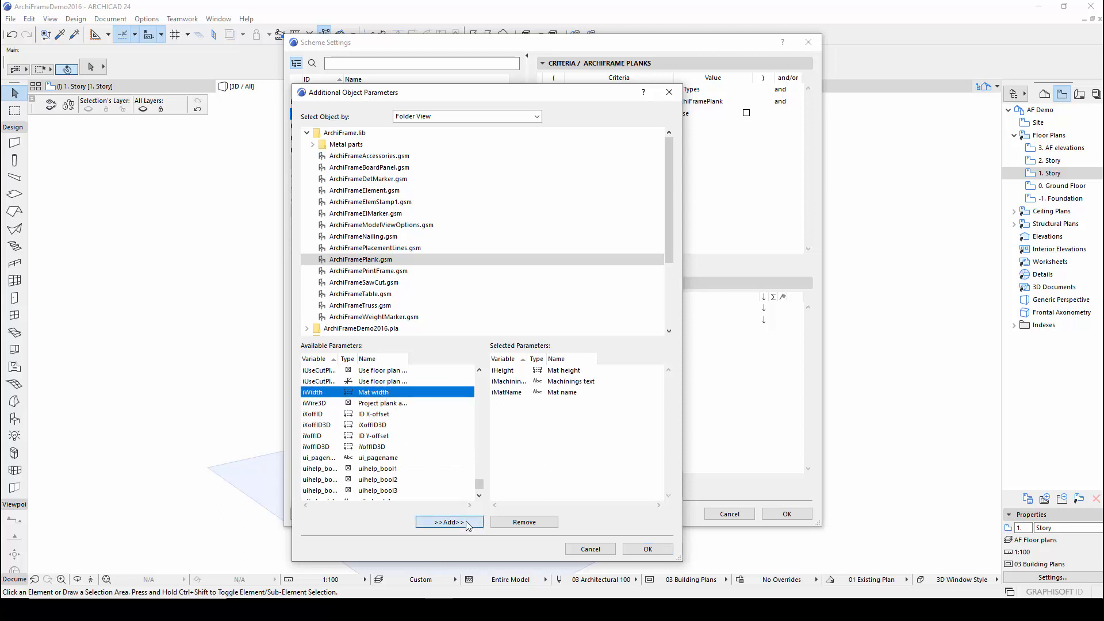
left_click(655, 549)
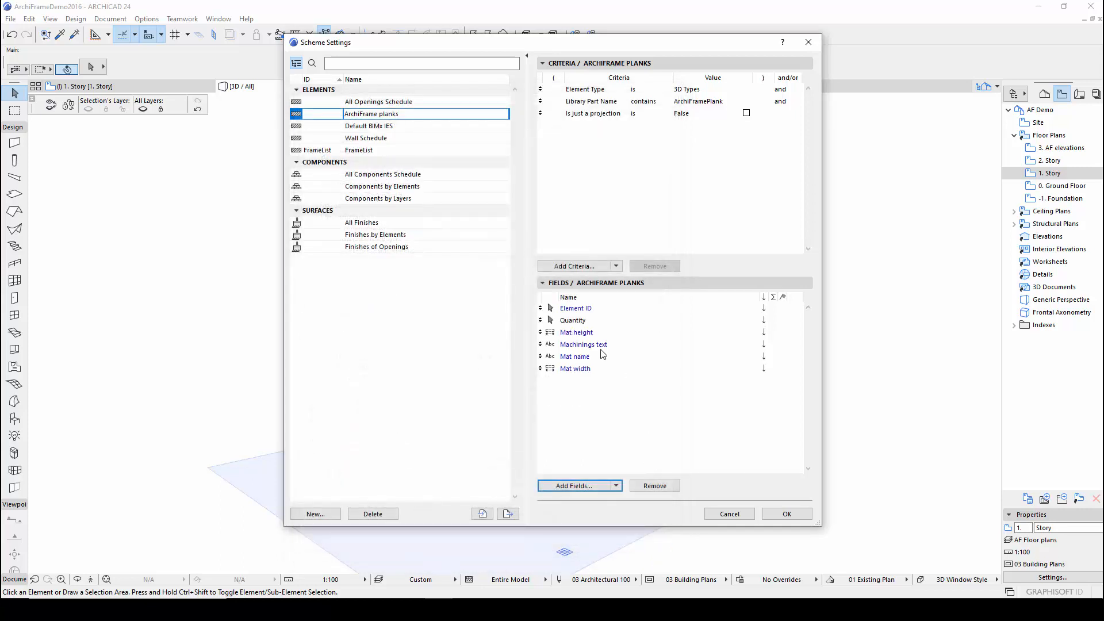
Reorder the fields with Mat name after Element ID and Machinings text after Quantity, and add the general 3D Front View field to the scheme
left_click(542, 357)
mouse_move(539, 356)
left_mouse_down()
mouse_move(541, 320)
mouse_move(541, 357)
mouse_move(541, 345)
left_mouse_up()
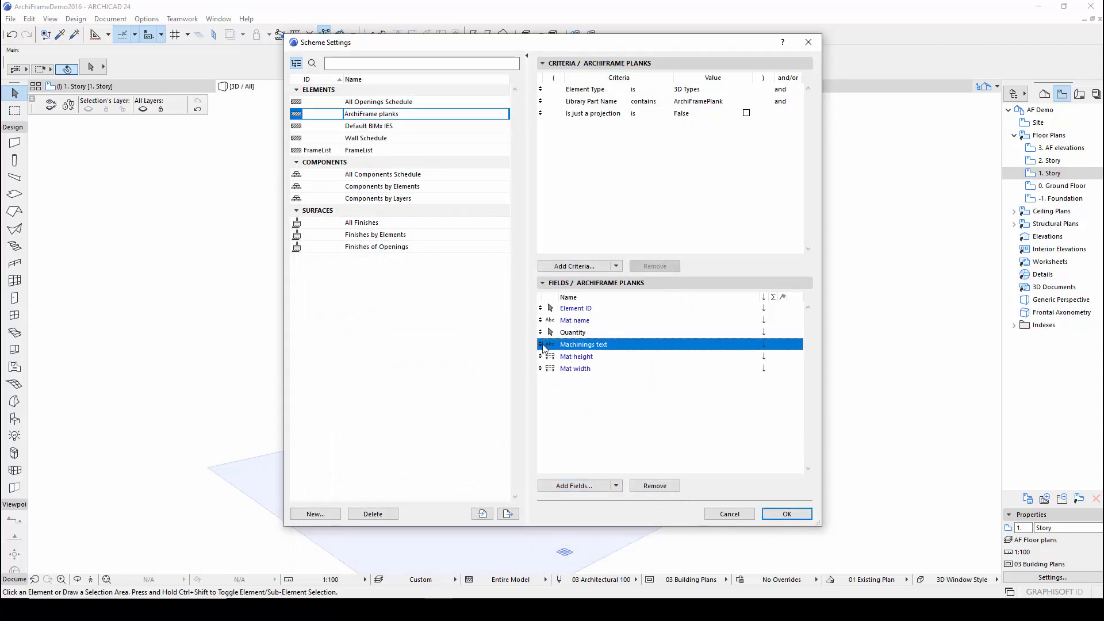
left_click(616, 485)
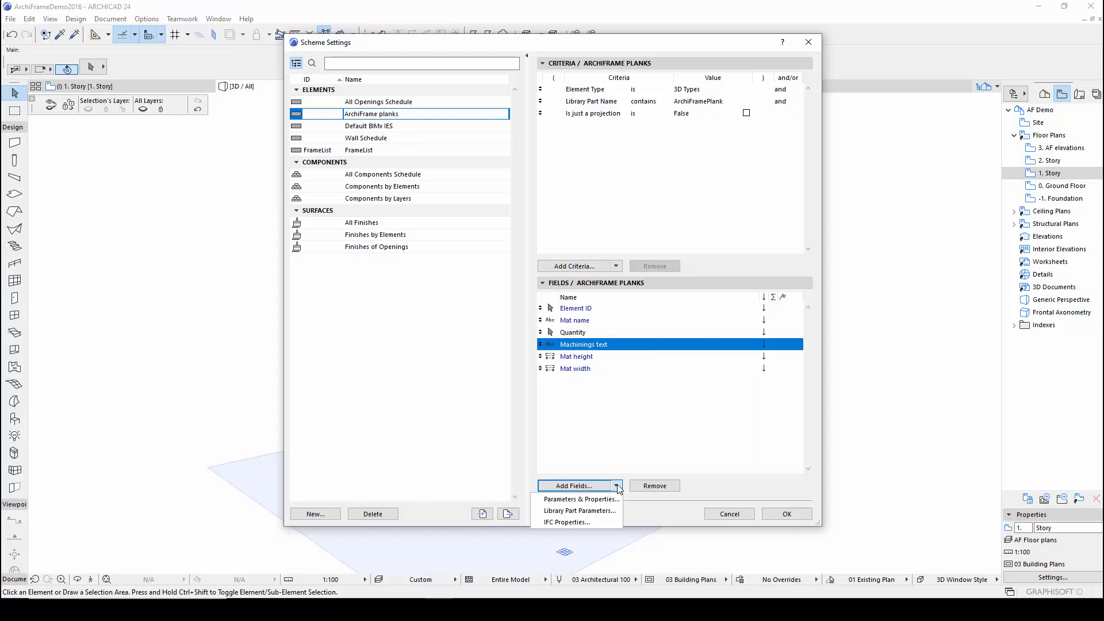
left_click(614, 499)
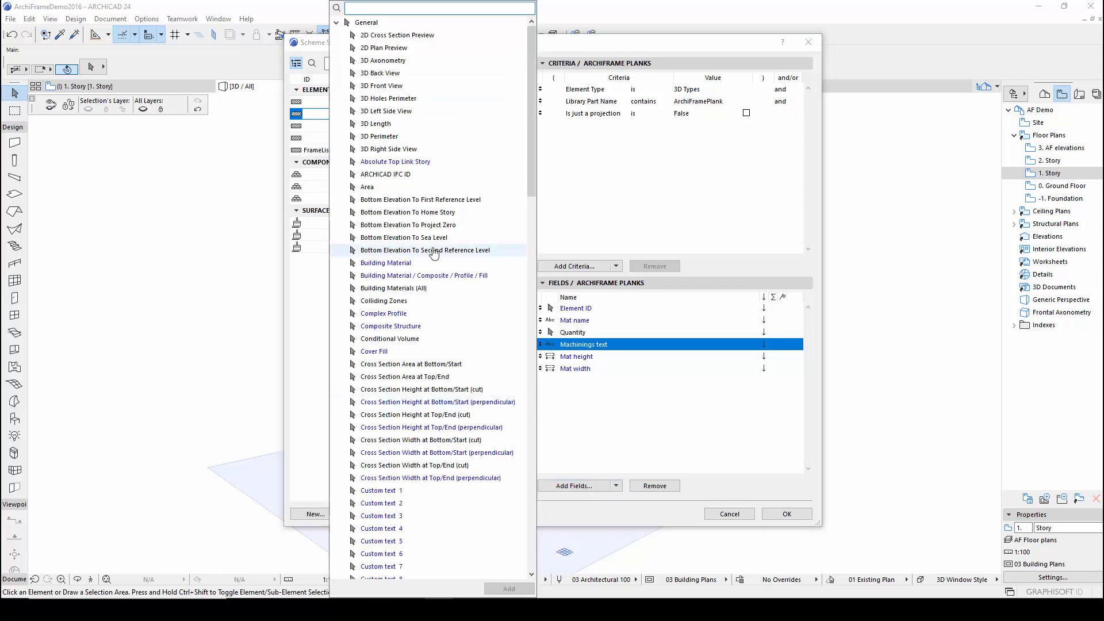
left_click(398, 86)
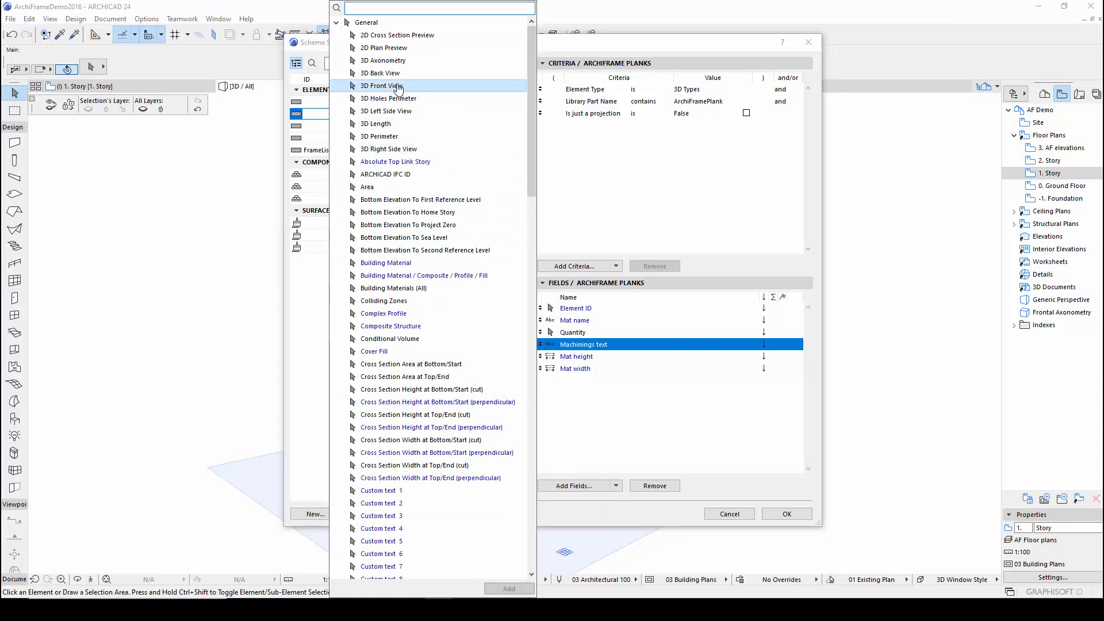
double_click(396, 85)
left_click(789, 508)
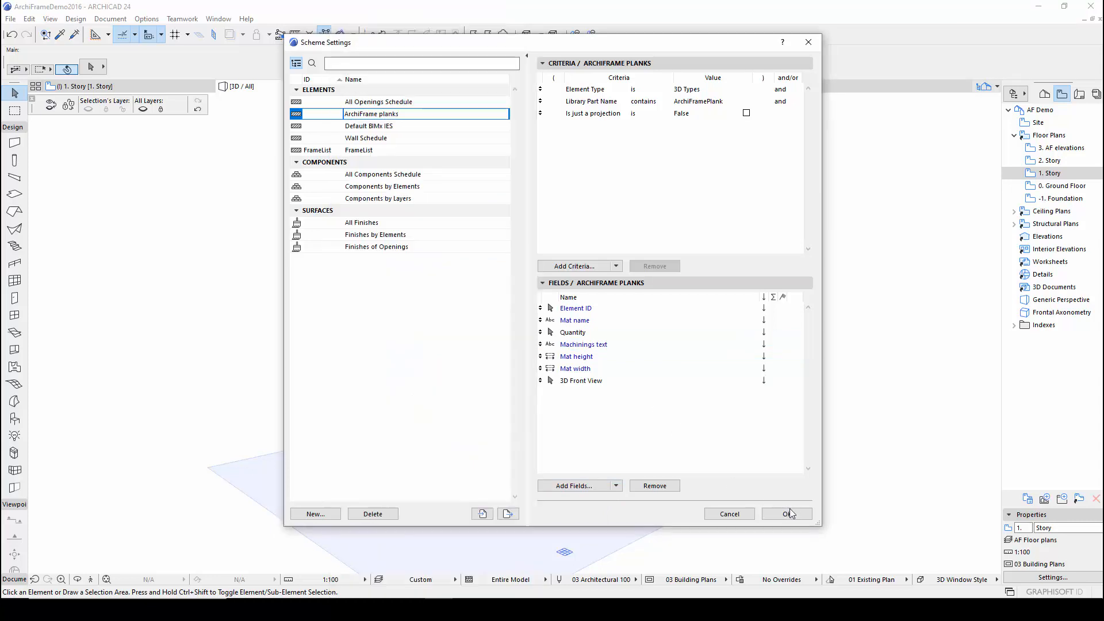
left_click(788, 514)
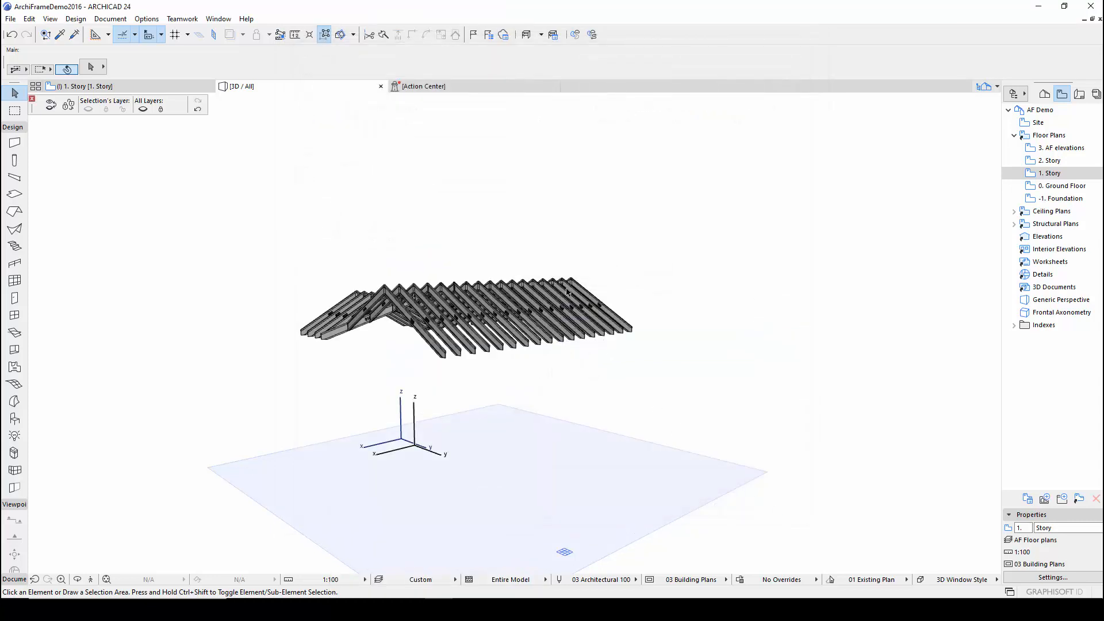
Open the ArchiFrame planks schedule and show its columns through to 3D Front View
left_click(110, 19)
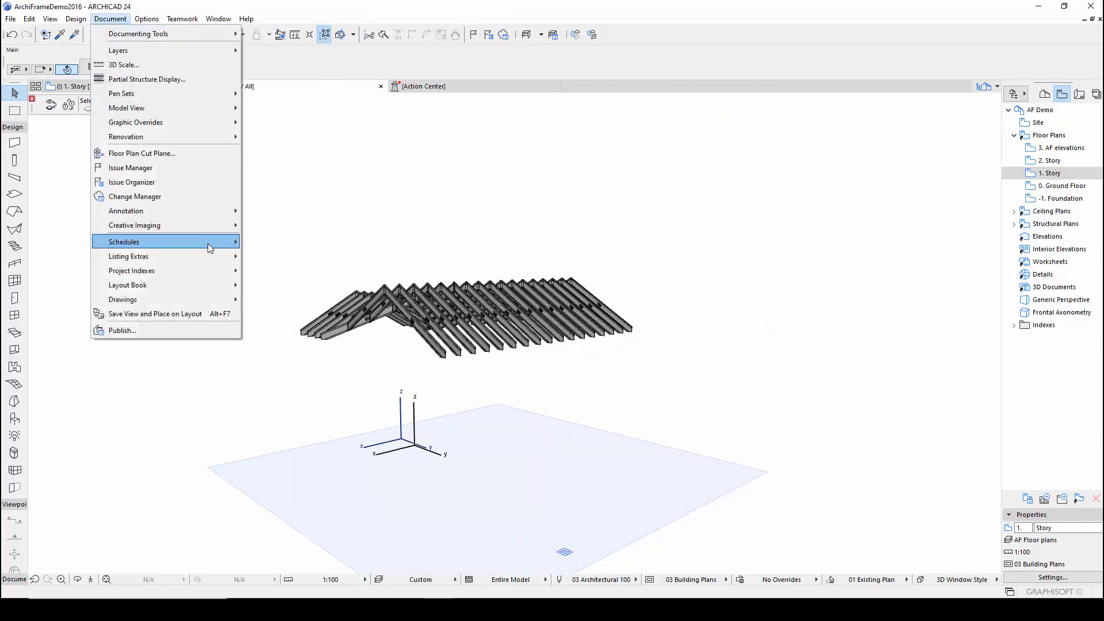
mouse_move(218, 248)
left_click(290, 273)
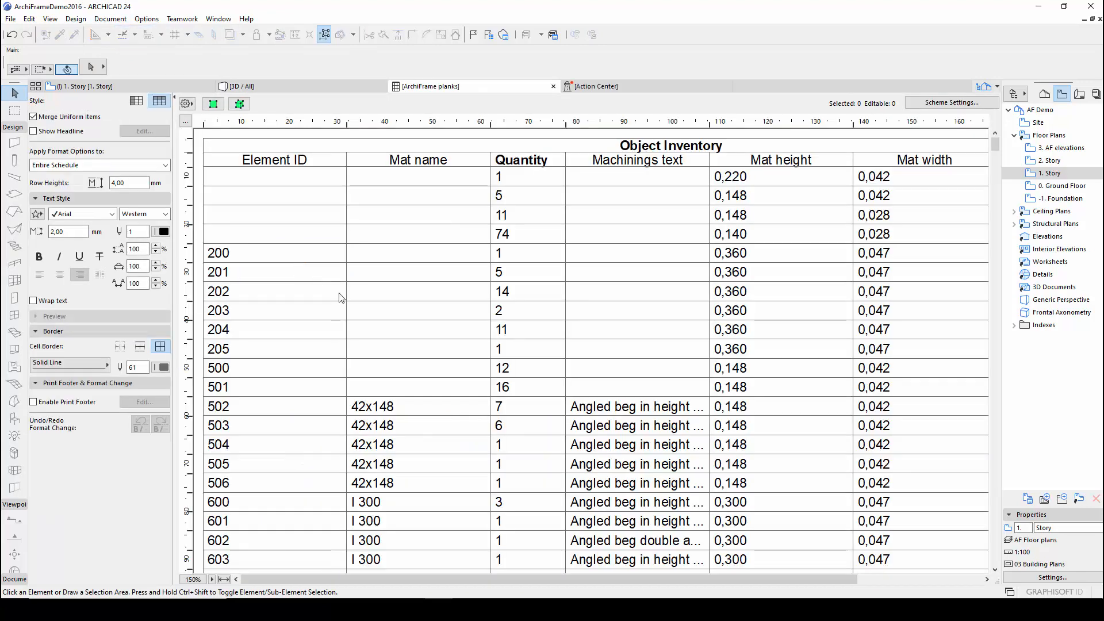
left_click_drag(395, 574, 602, 572)
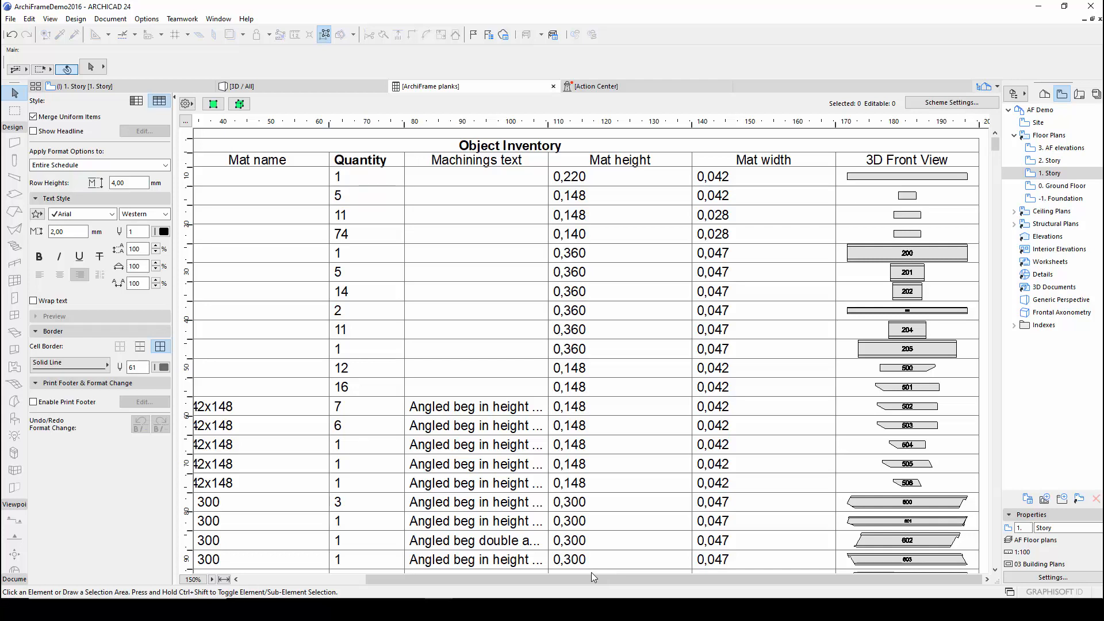
Save the schedule as the Excel 97-2003 workbook "ArchiFrame planks.xls" in the New features 2020 folder
left_click(10, 18)
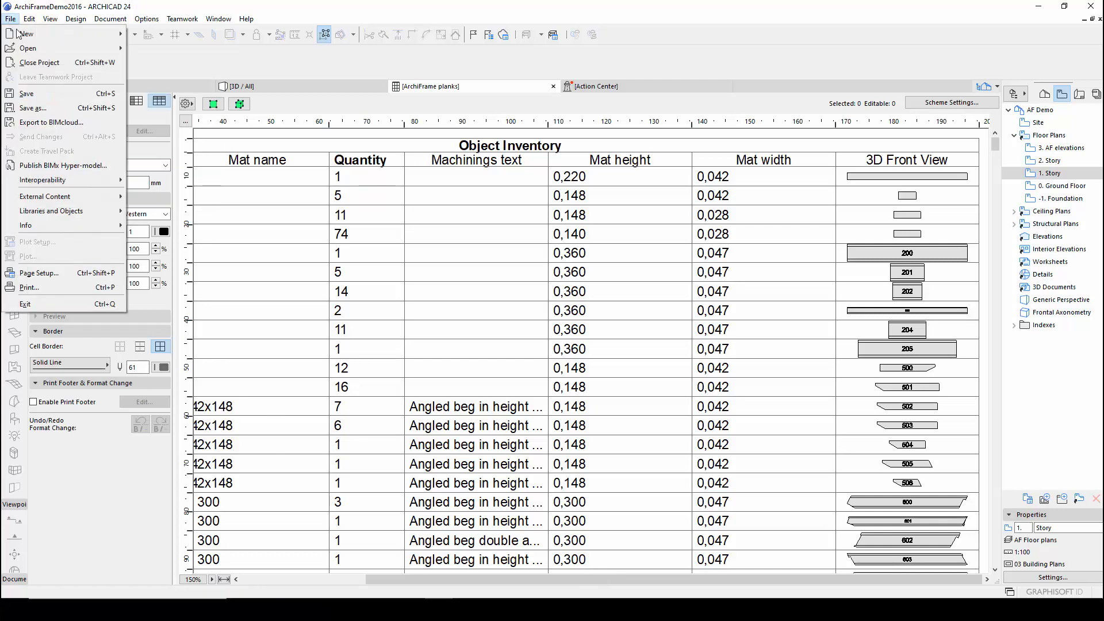
left_click(56, 107)
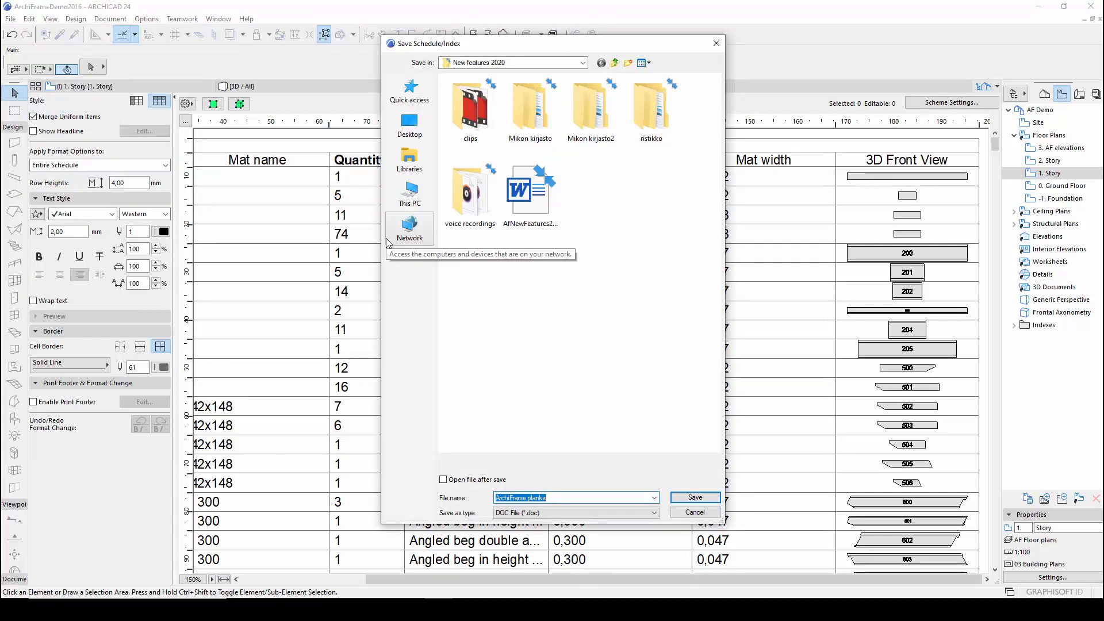
left_click(535, 510)
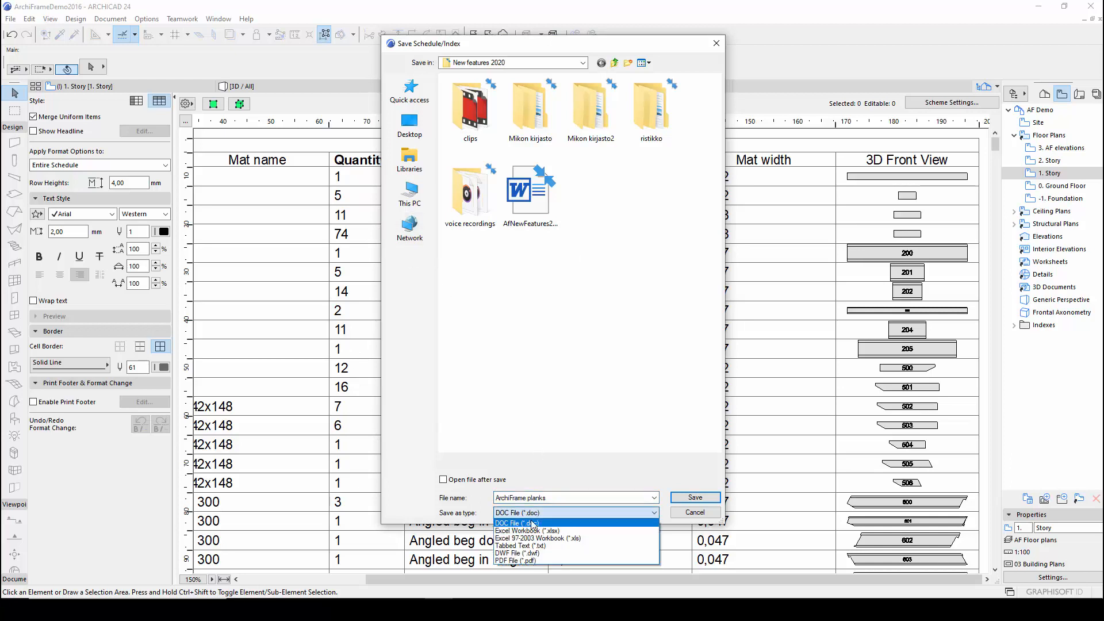
left_click(540, 542)
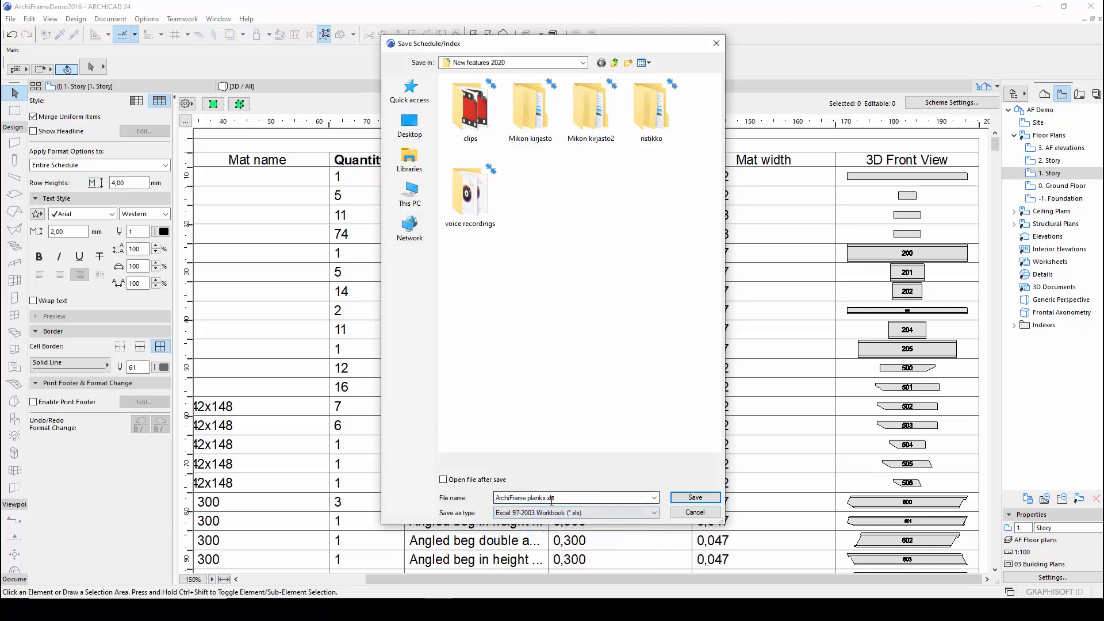
left_click(681, 502)
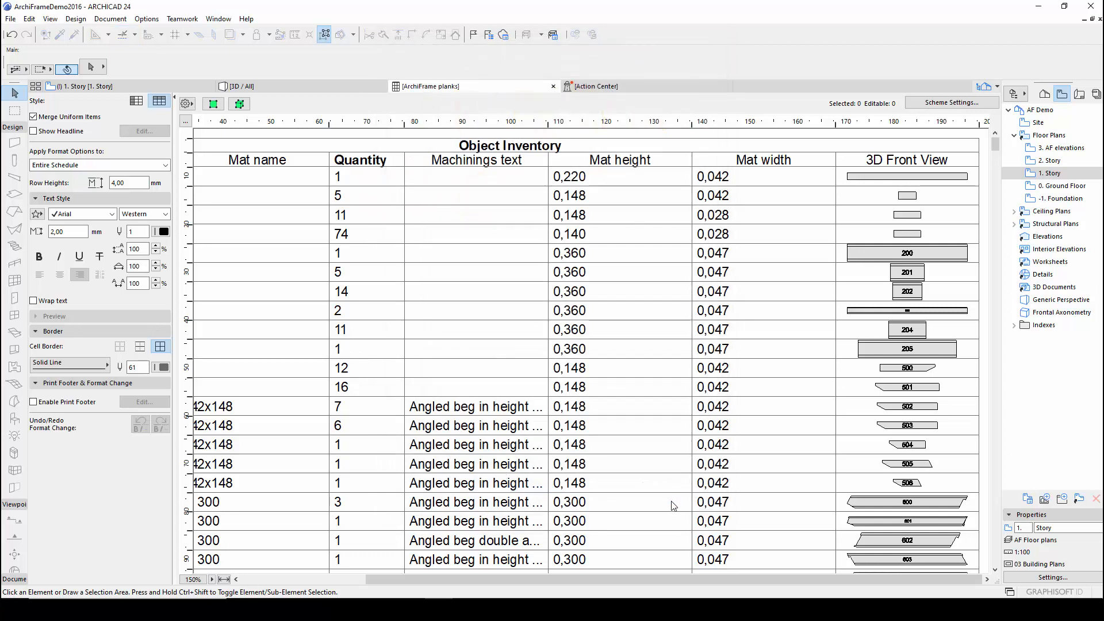
Open the saved ArchiFrame planks workbook in Excel and widen the Machinings text column to fit its full texts
key("super+e")
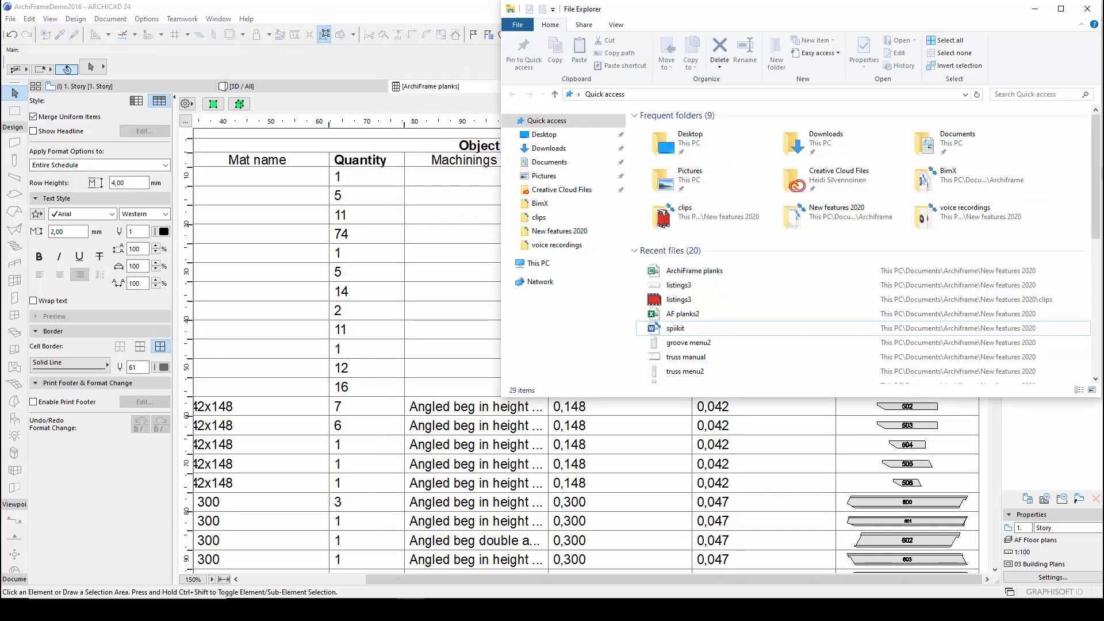
double_click(714, 271)
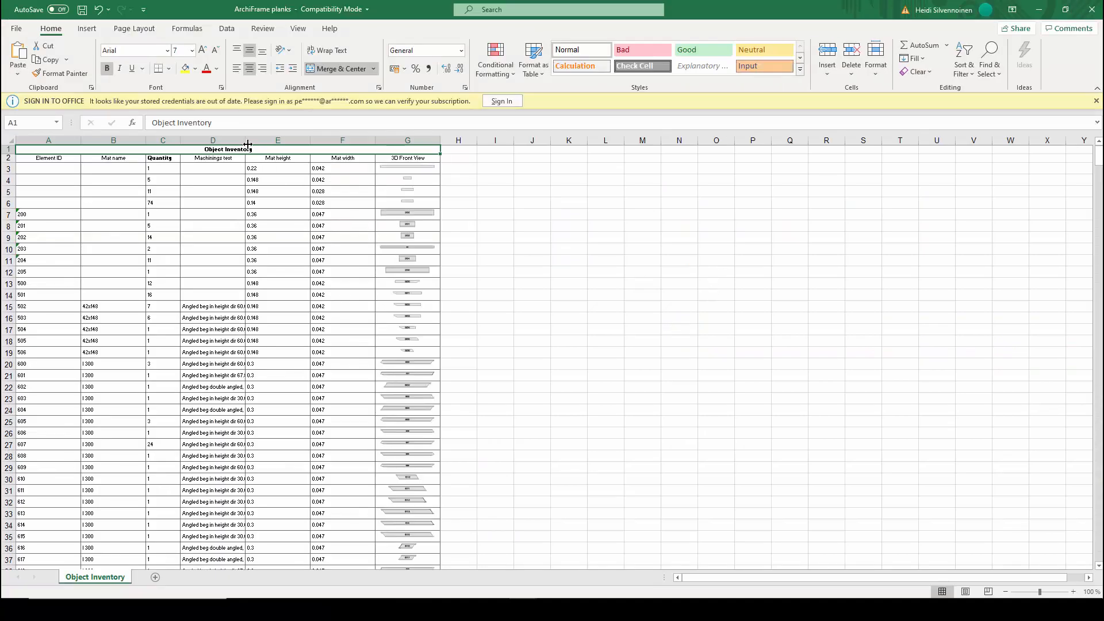
left_click_drag(247, 144, 535, 145)
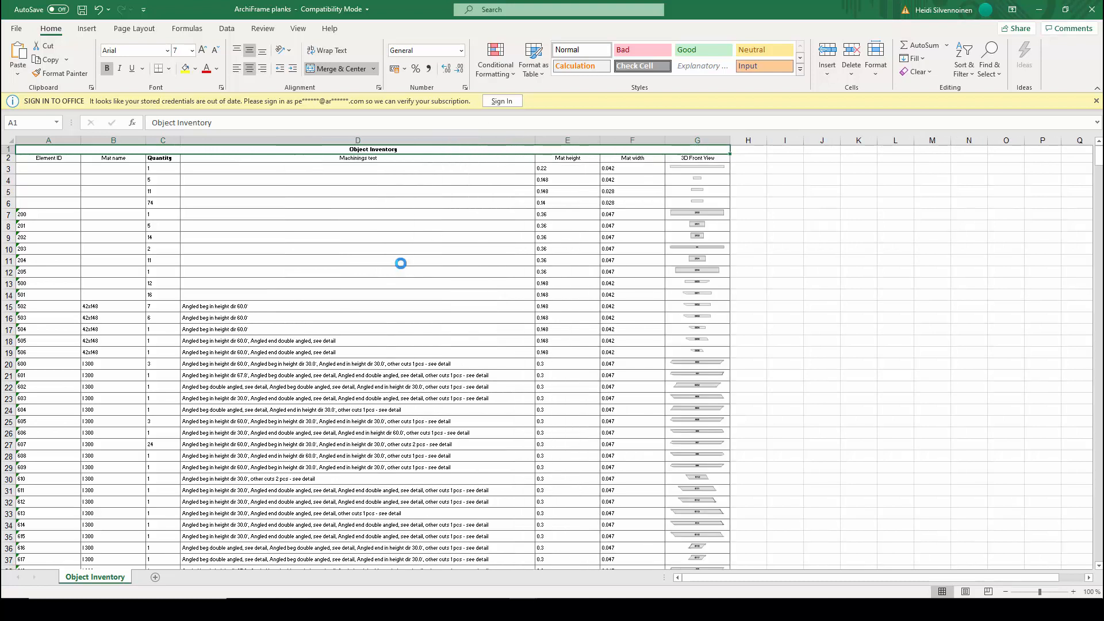
scroll(401, 262, "up", 4, "ctrl")
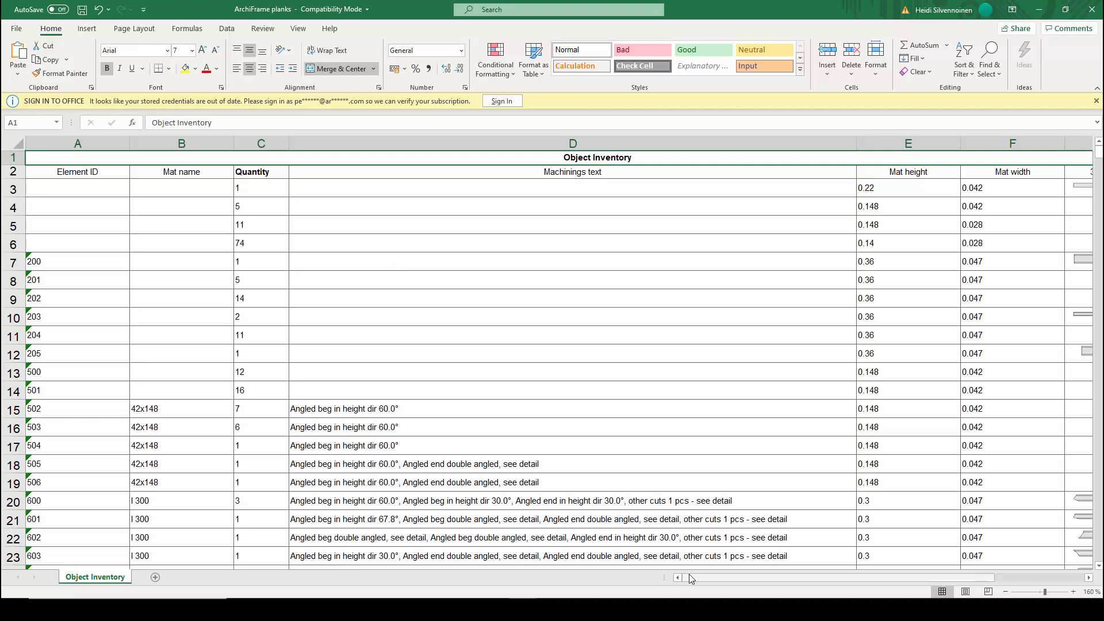
left_click_drag(691, 577, 732, 577)
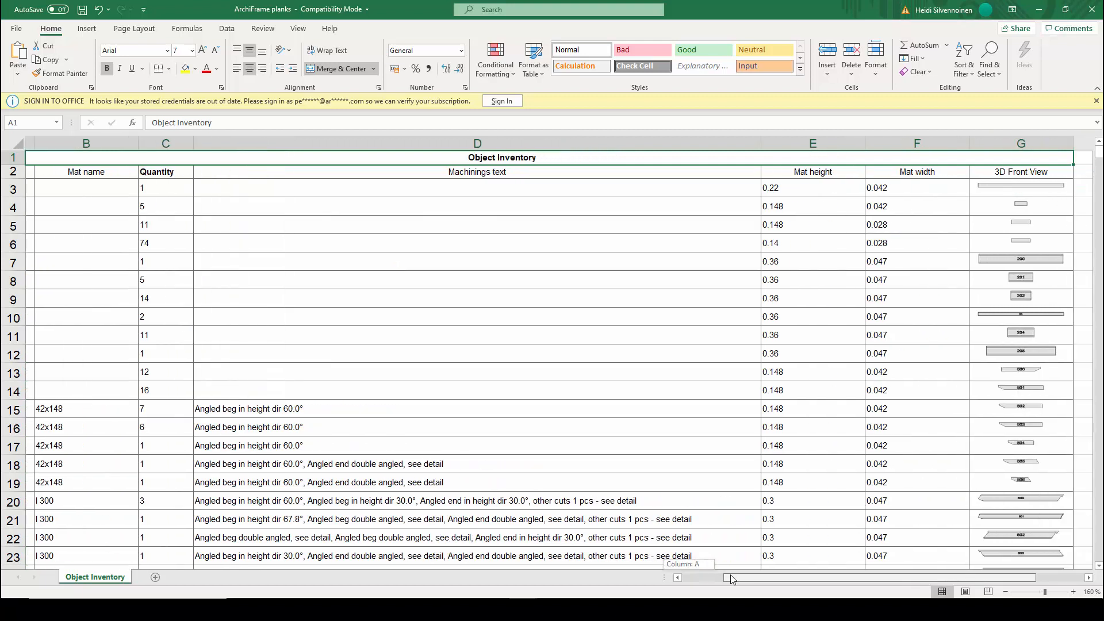